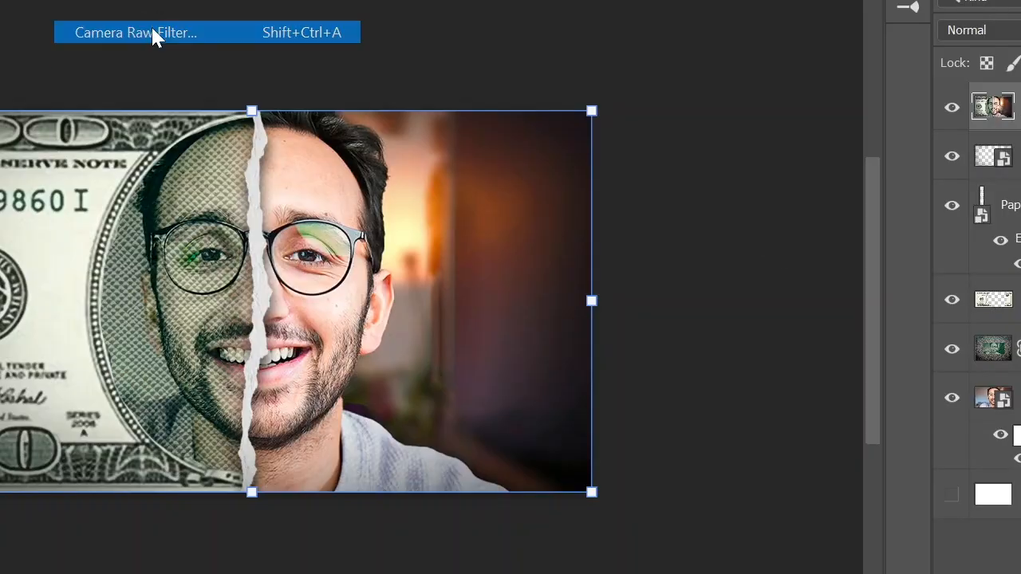
pyautogui.scroll(-12, 957, 398)
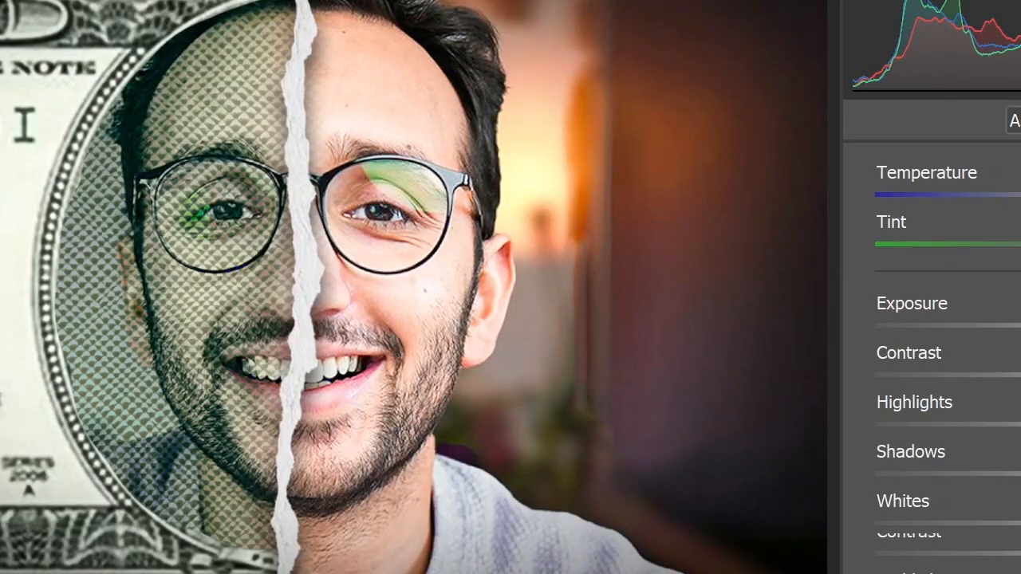
pyautogui.click(965, 472)
pyautogui.click(885, 317)
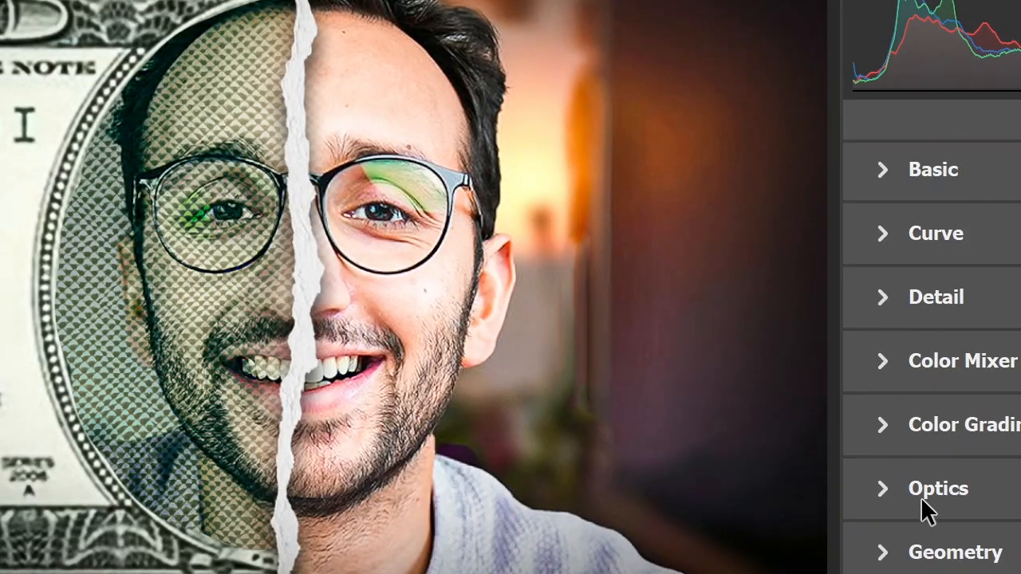
pyautogui.scroll(-3, 958, 359)
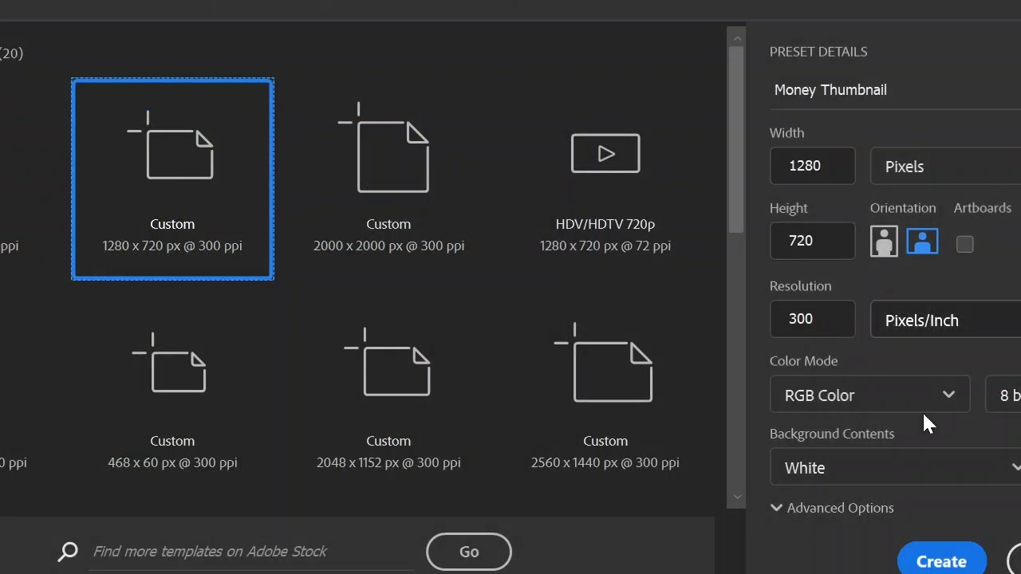
# Create the 1280 x 720 px, 300 ppi document Money Thumbnail and place the Young guy photo across its canvas.
pyautogui.click(942, 562)
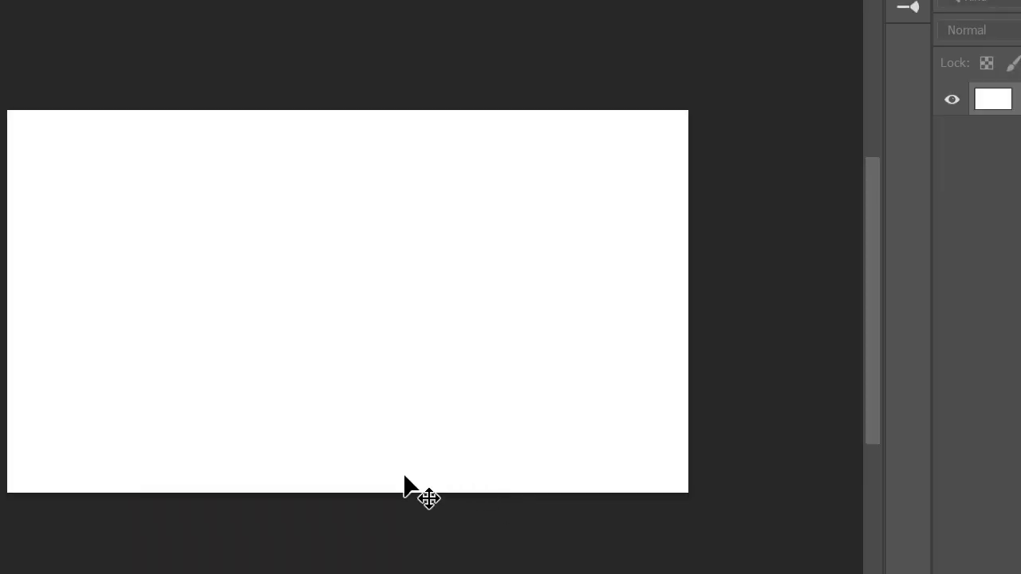
pyautogui.click(270, 542)
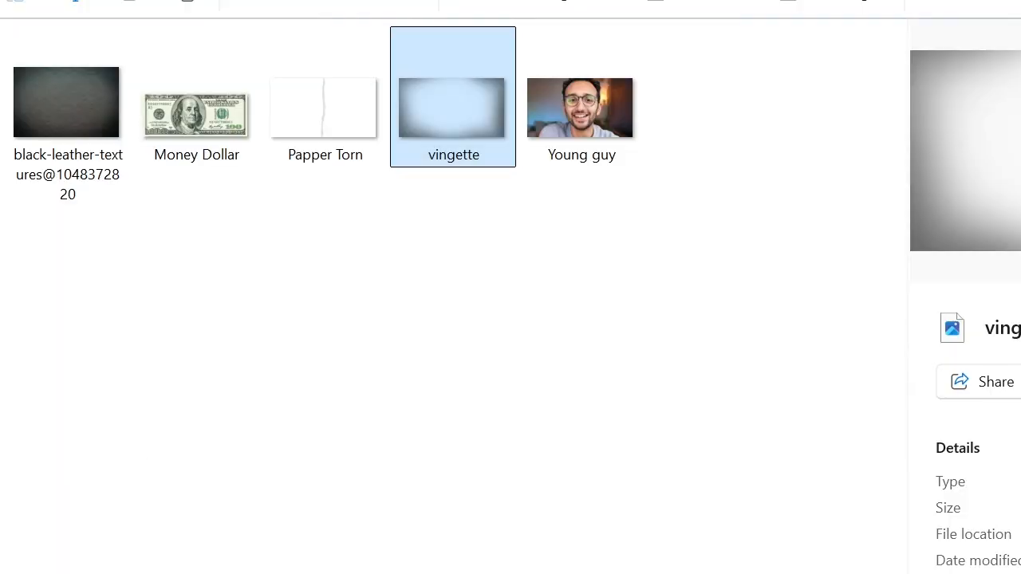
pyautogui.click(573, 150)
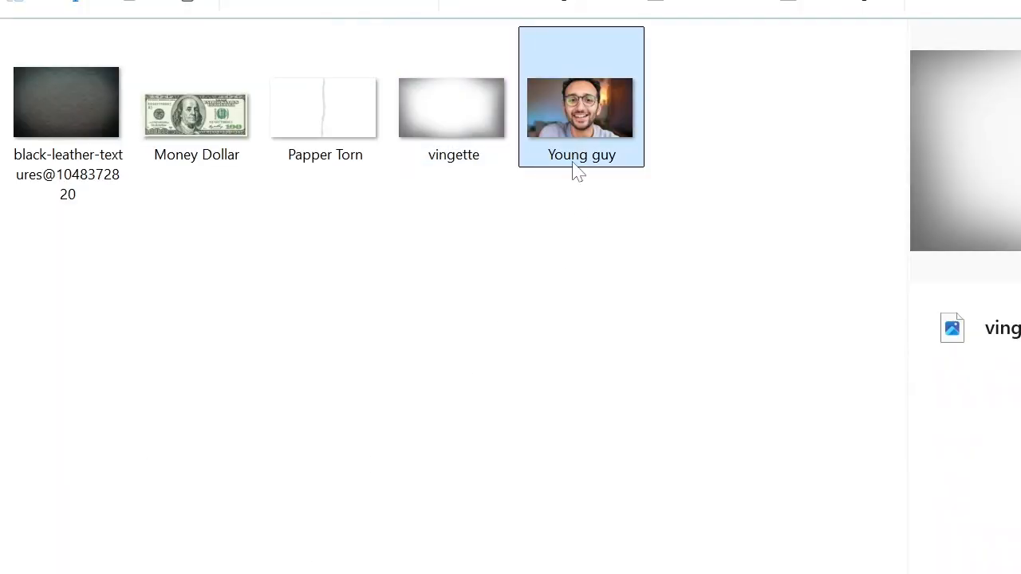
pyautogui.moveTo(589, 115); pyautogui.dragTo(445, 380)
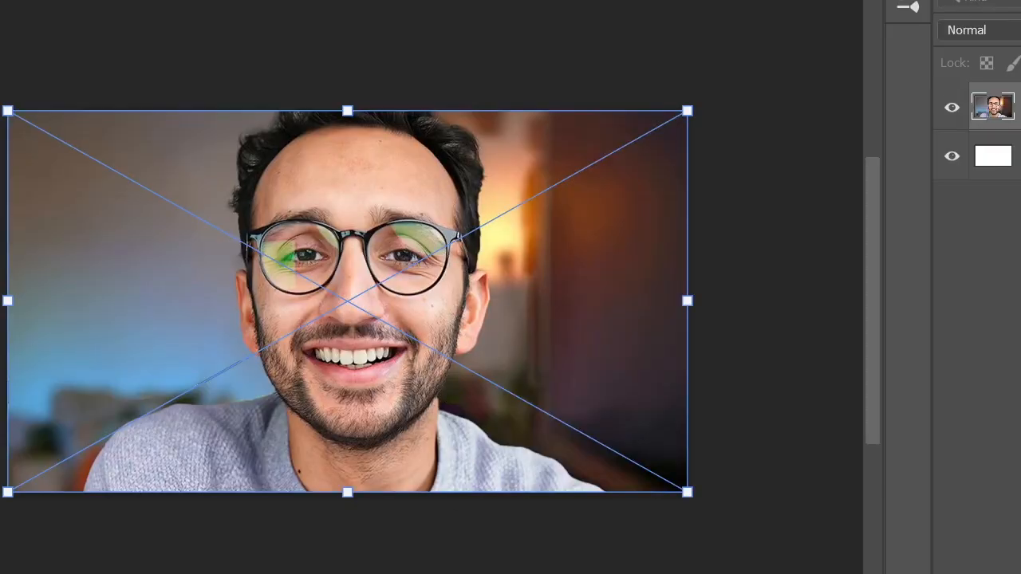
pyautogui.press('Return')
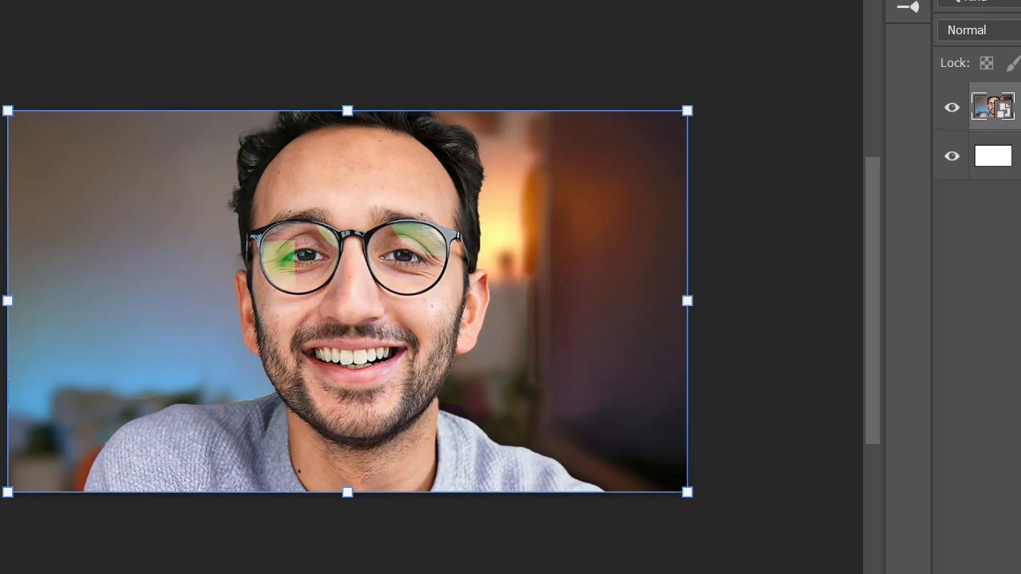
# Start the Camera Raw Filter on the Young guy layer and raise its detail Sharpening slightly.
pyautogui.click(70, 1)
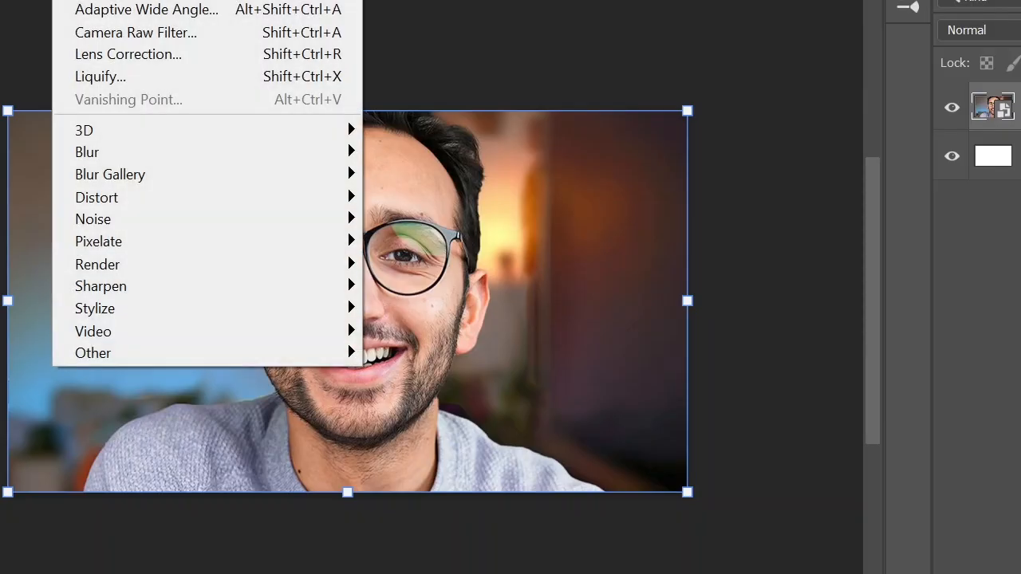
pyautogui.click(156, 37)
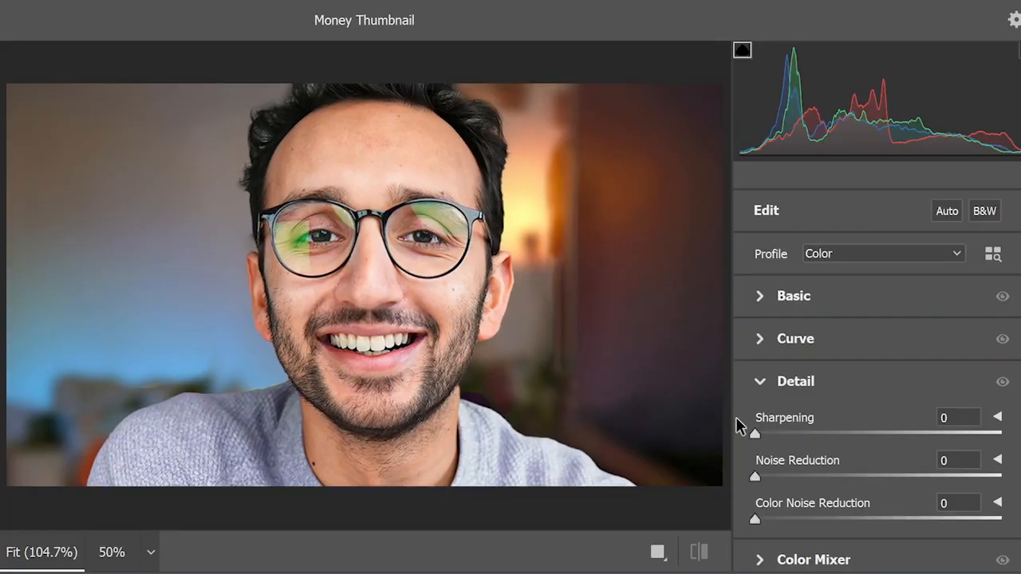
pyautogui.moveTo(756, 436); pyautogui.dragTo(788, 432)
pyautogui.click(775, 377)
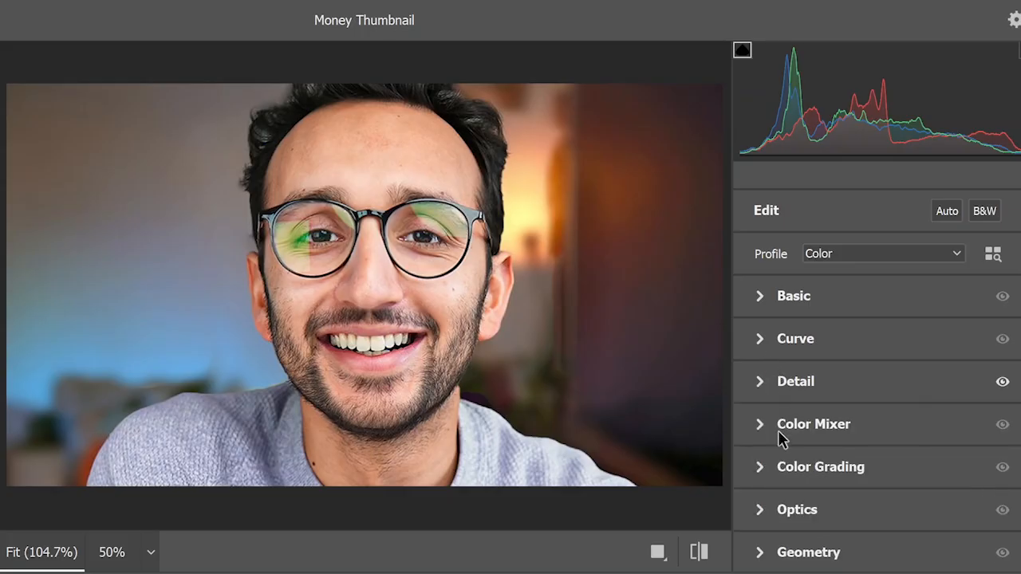
# Set the portrait's Exposure to +0.50 and Contrast to +12 in the Basic adjustments.
pyautogui.click(759, 296)
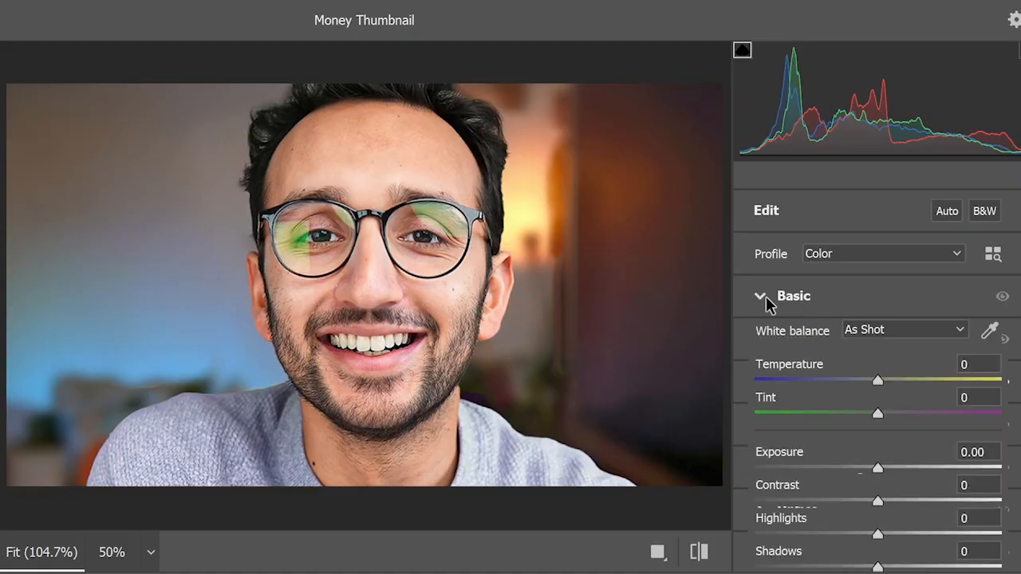
pyautogui.moveTo(877, 383); pyautogui.dragTo(891, 383)
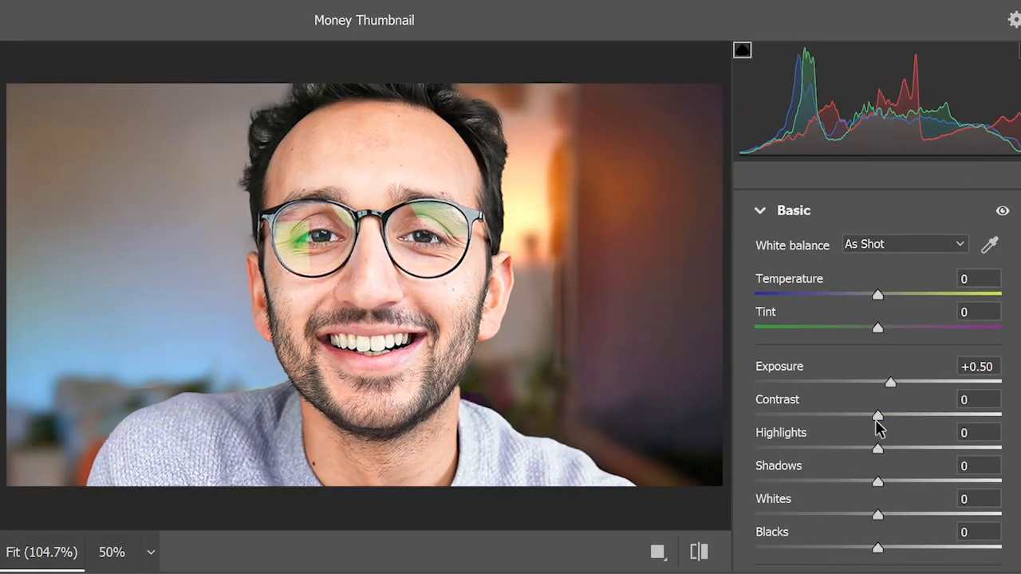
pyautogui.moveTo(876, 421); pyautogui.dragTo(891, 419)
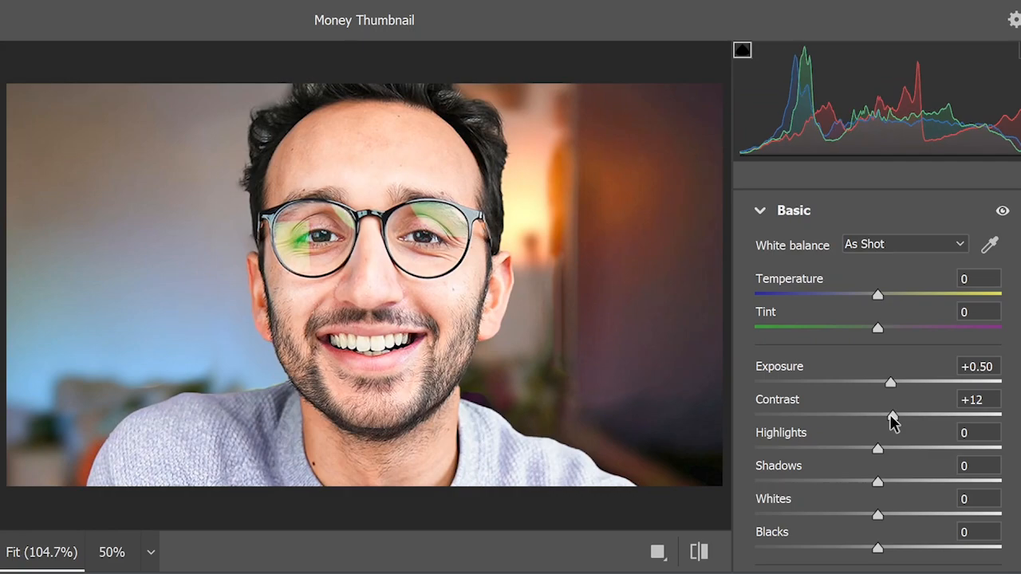
# Set Texture to +14 and Clarity to +8, and apply the Camera Raw Filter to the portrait.
pyautogui.scroll(-3, 891, 476)
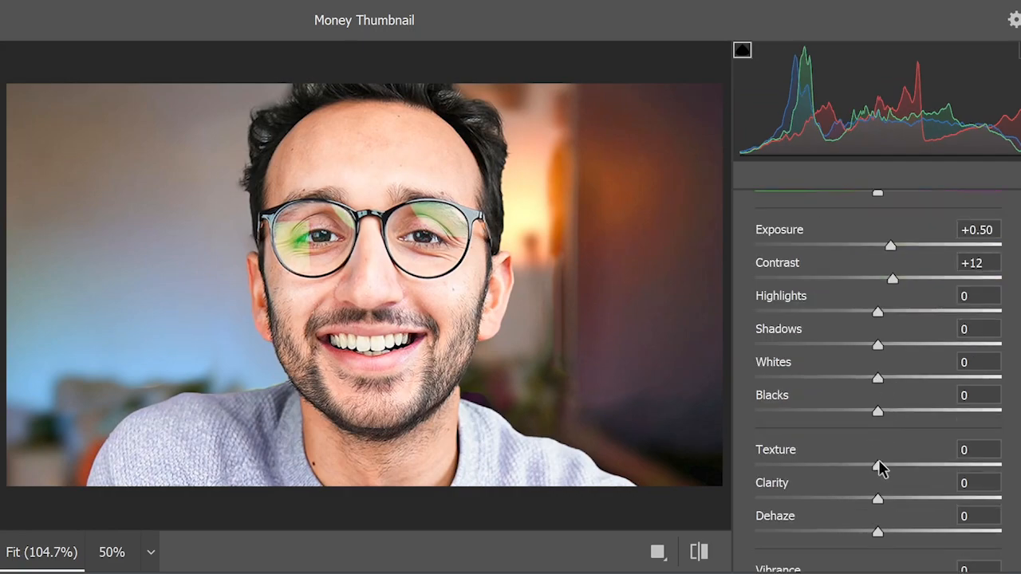
pyautogui.moveTo(880, 471); pyautogui.dragTo(897, 470)
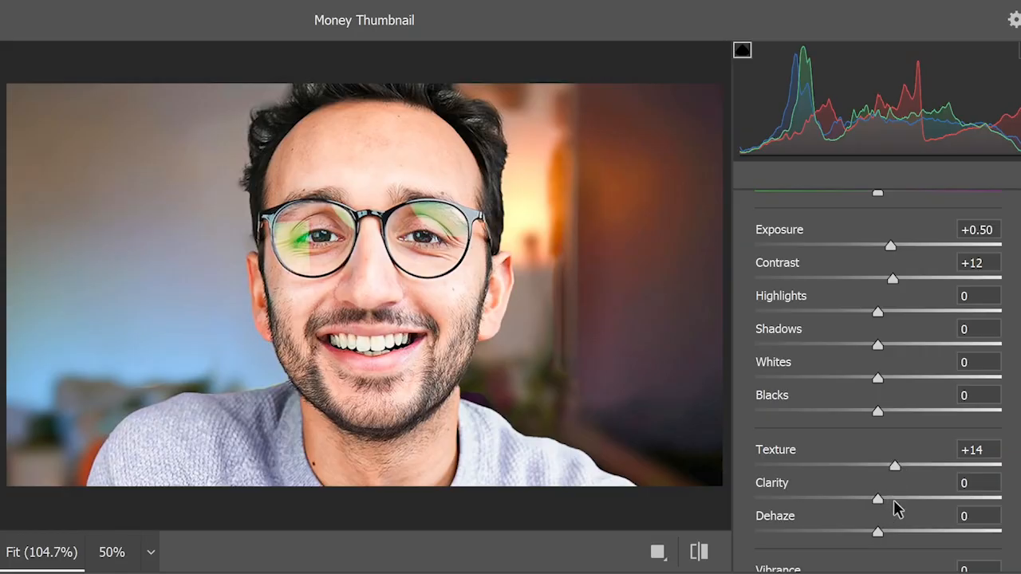
pyautogui.moveTo(884, 505); pyautogui.dragTo(893, 506)
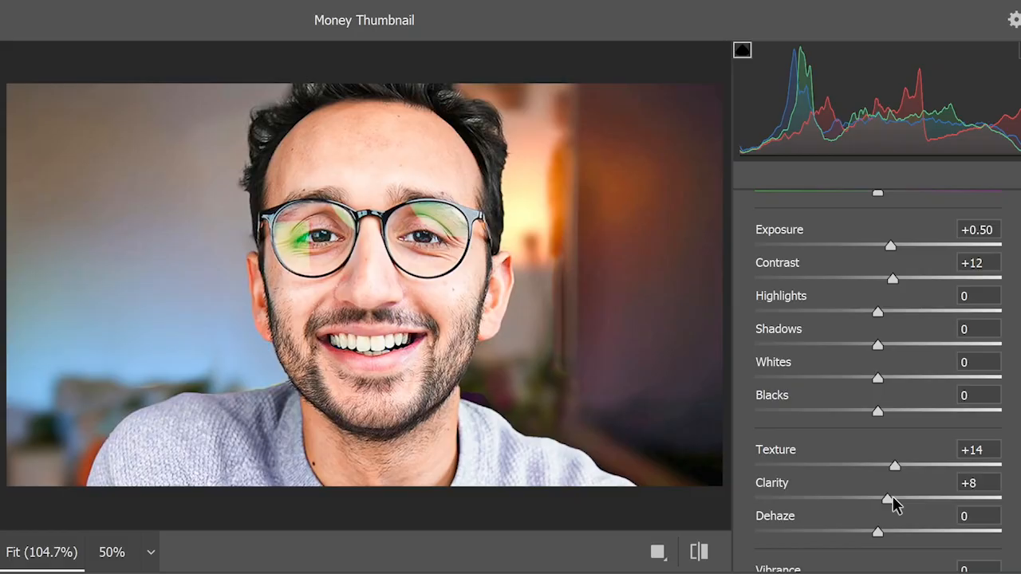
pyautogui.press('Return')
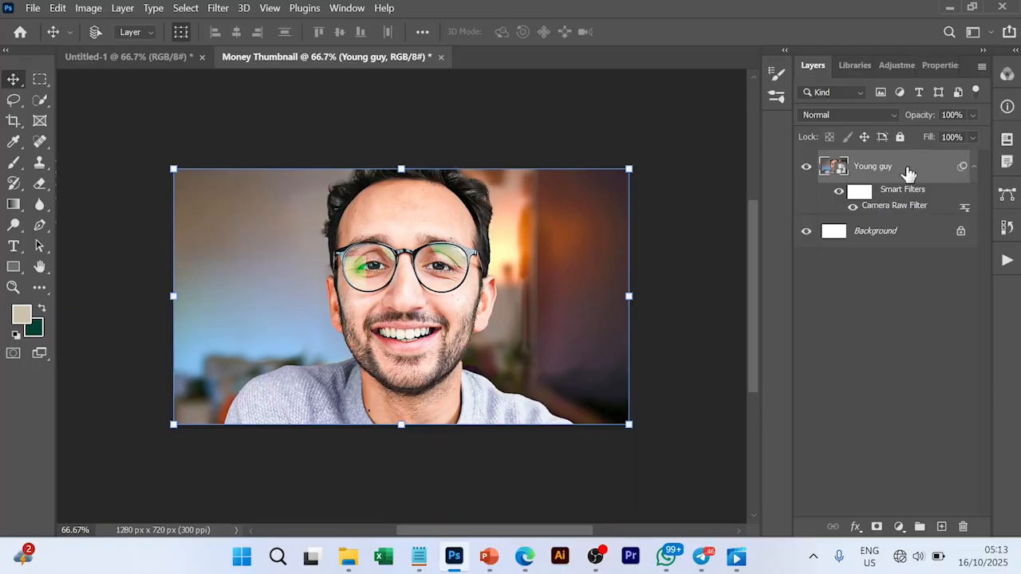
# Duplicate the Young guy layer and convert the copy to a Smart Object.
pyautogui.hotkey('ctrl', 'j')
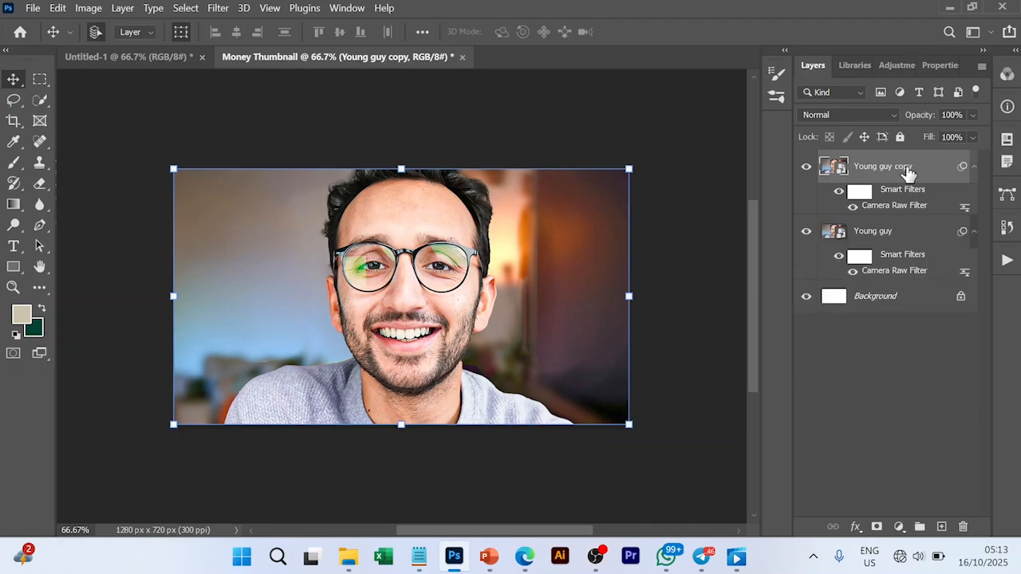
pyautogui.rightClick(908, 173)
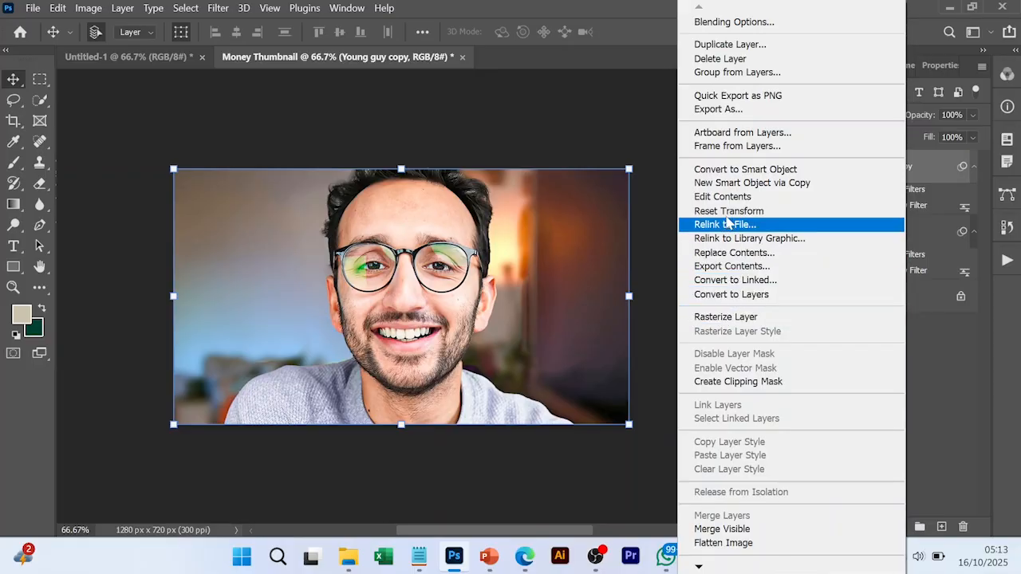
pyautogui.click(729, 169)
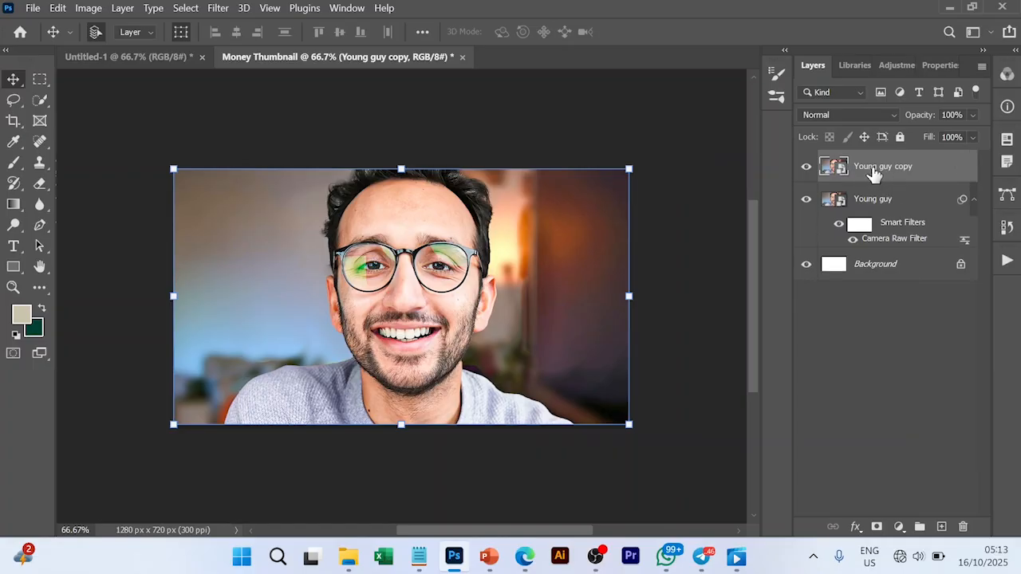
# Apply a Hue/Saturation adjustment with Saturation at -100 to the Young guy copy layer.
pyautogui.click(89, 10)
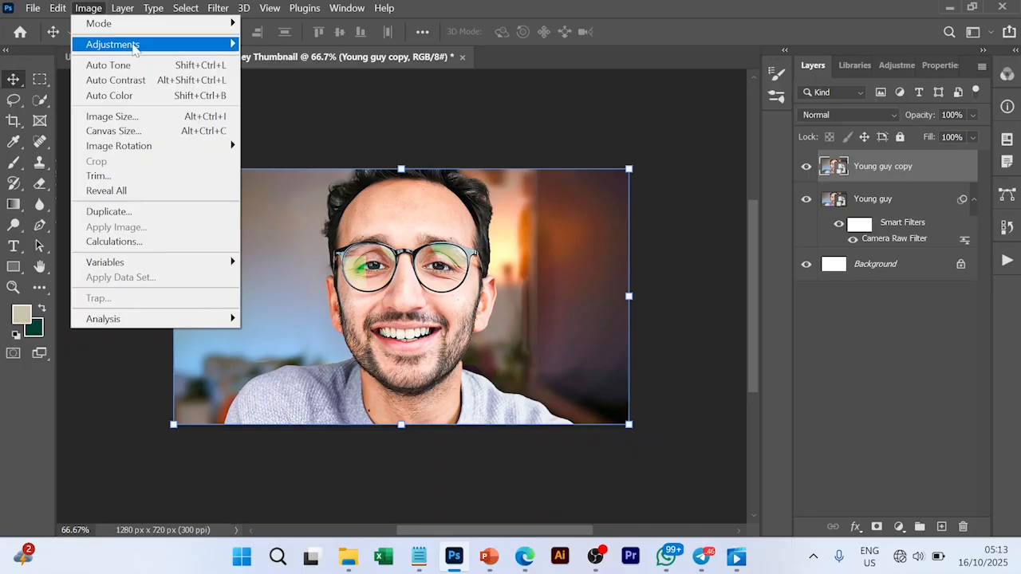
pyautogui.moveTo(134, 46)
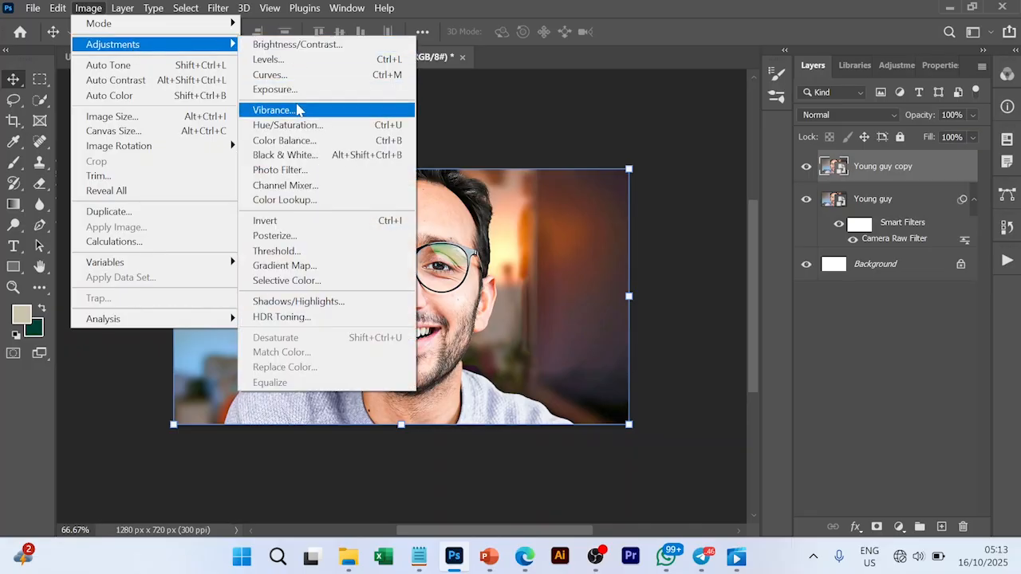
pyautogui.click(291, 126)
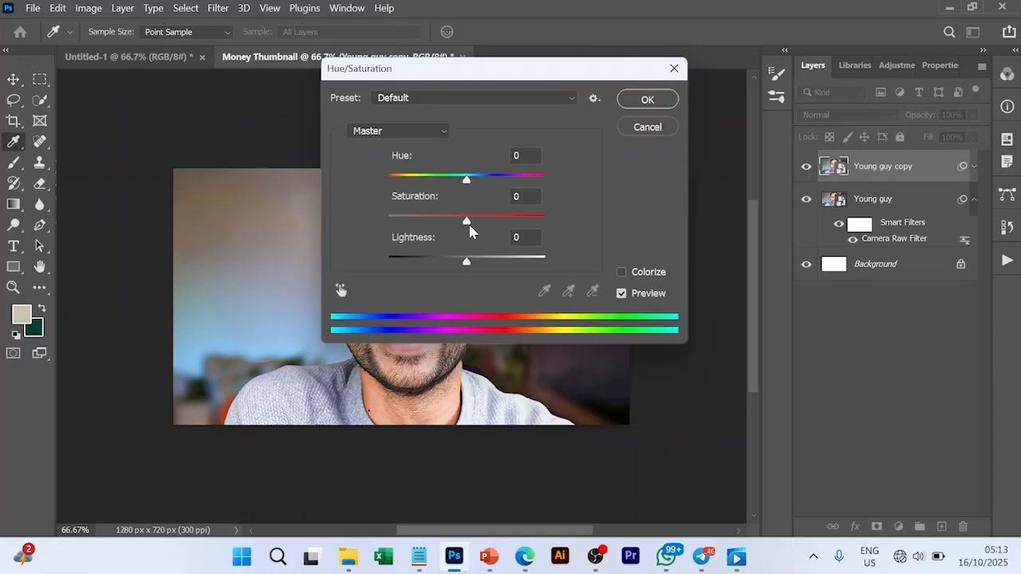
pyautogui.moveTo(466, 224); pyautogui.dragTo(386, 223)
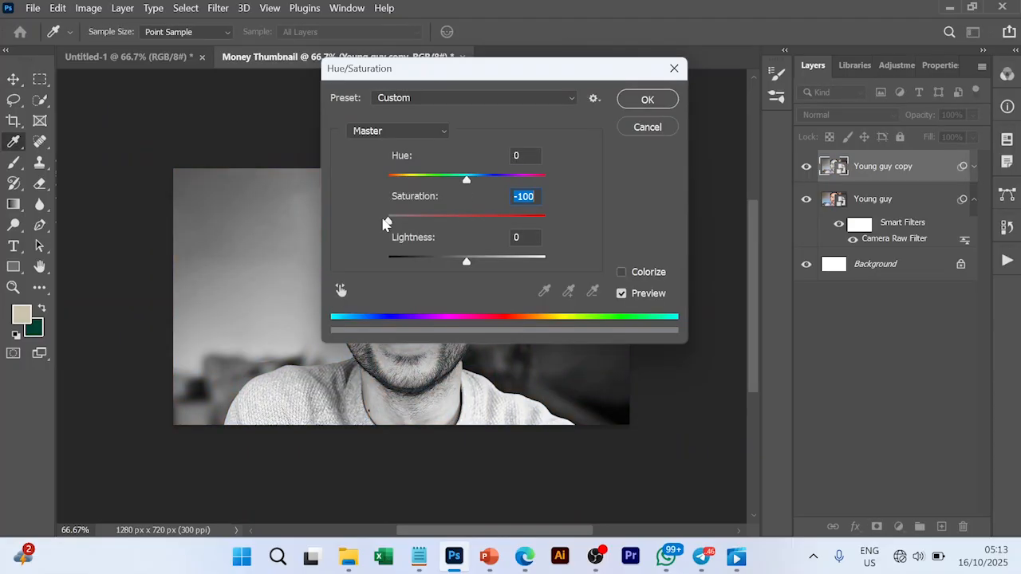
pyautogui.click(661, 99)
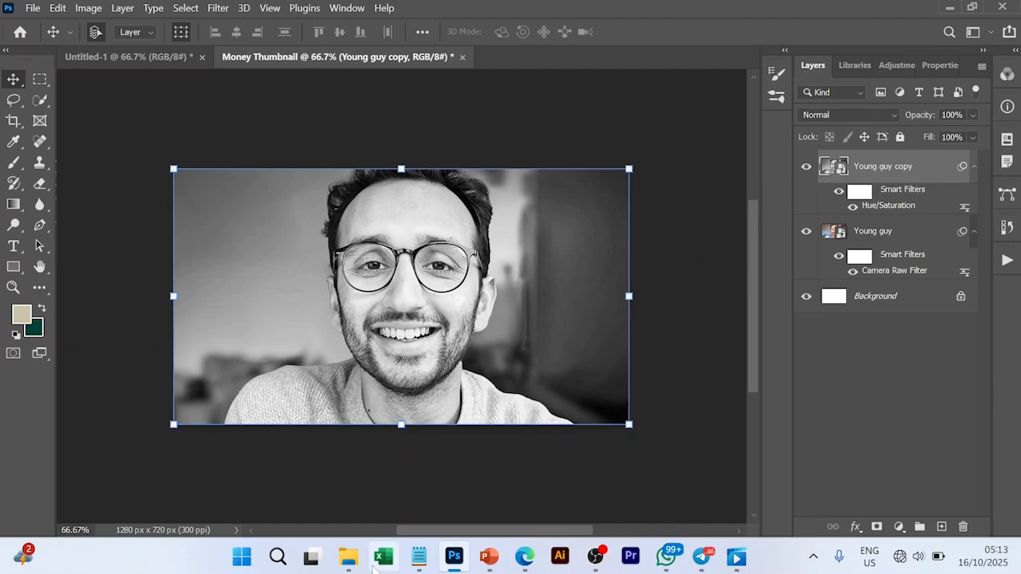
# Place the black-leather-textures image over the portrait, scaled to 101.38%, and set its blend mode to Soft Light.
pyautogui.click(348, 557)
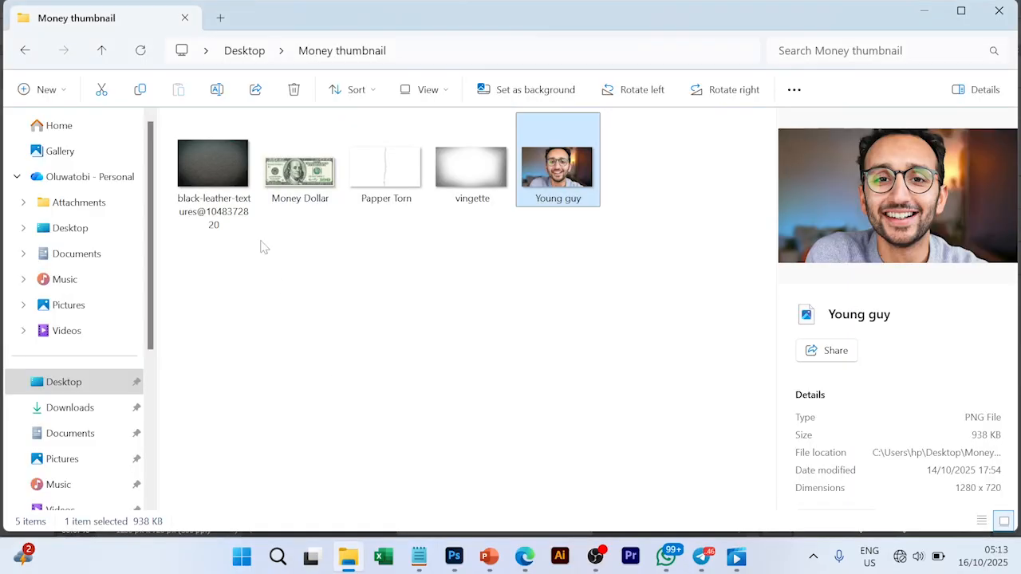
pyautogui.moveTo(214, 182); pyautogui.dragTo(421, 346)
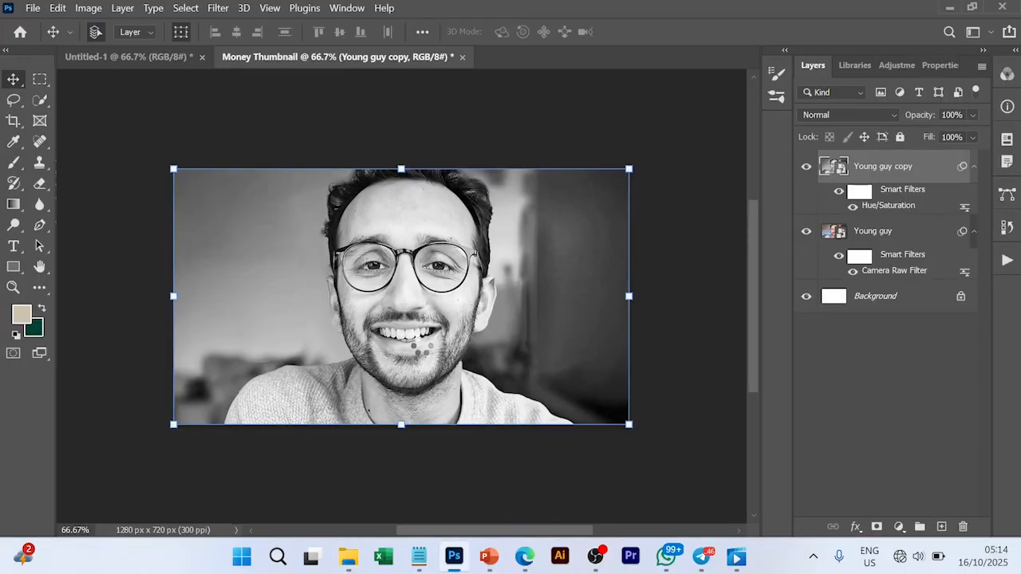
pyautogui.moveTo(594, 425); pyautogui.dragTo(534, 424)
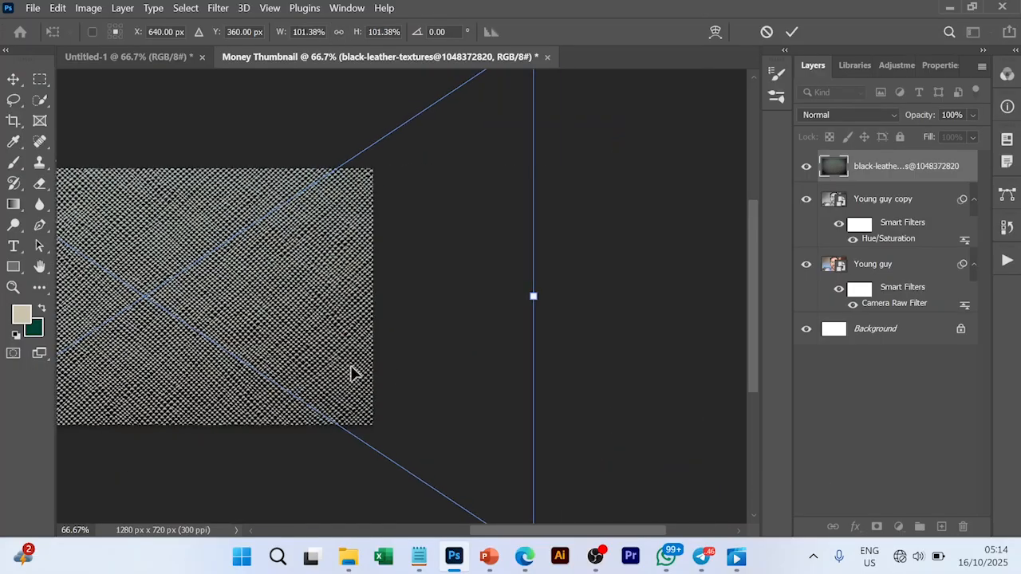
pyautogui.hscroll(-4, 351, 372)
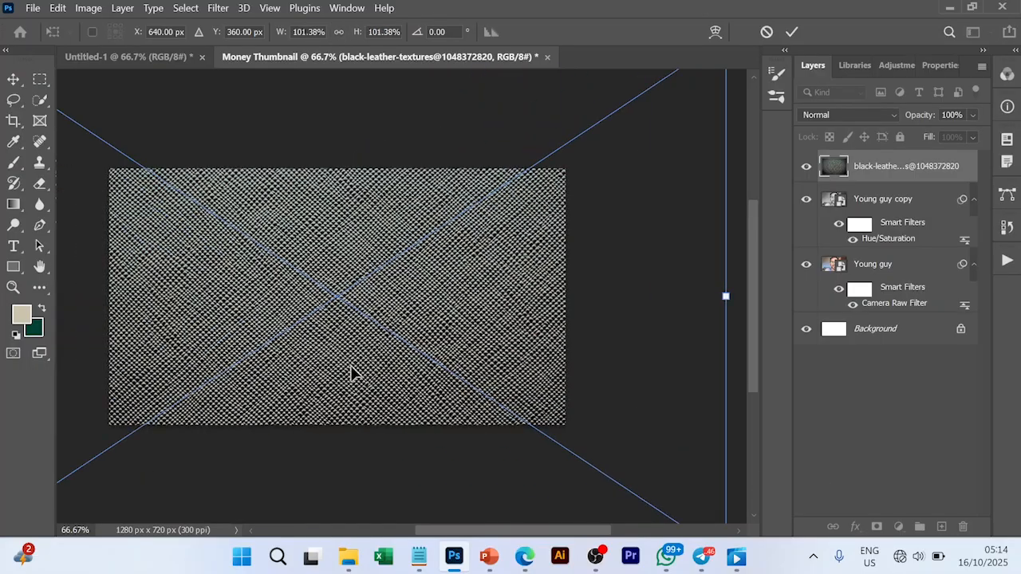
pyautogui.click(792, 32)
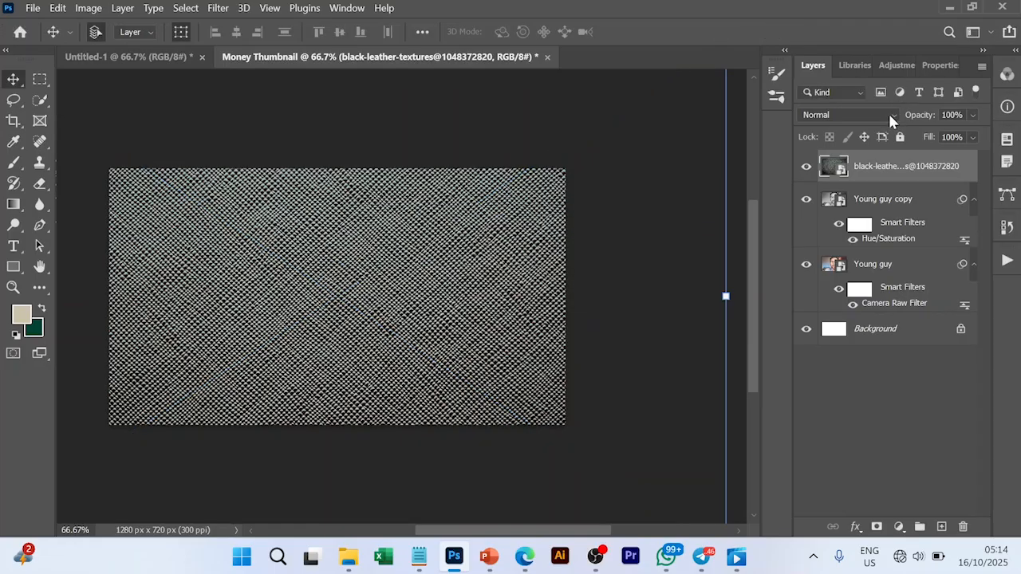
pyautogui.click(889, 114)
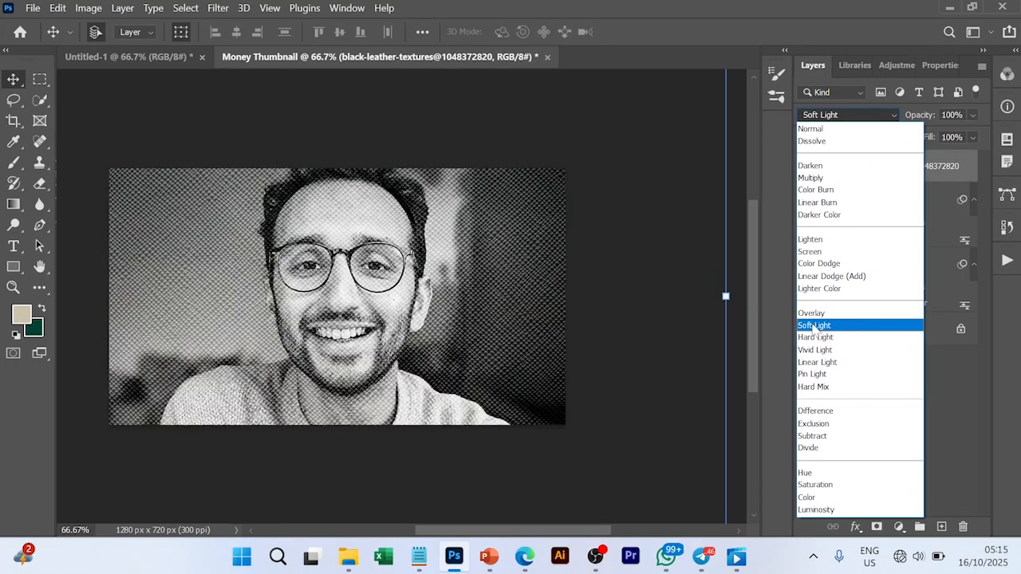
pyautogui.click(815, 326)
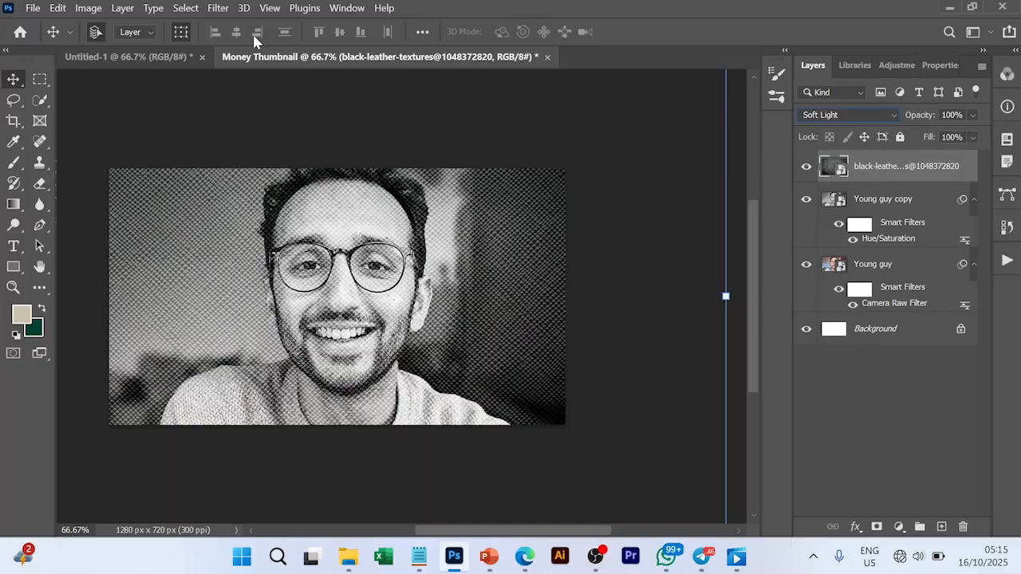
# Apply a Brightness/Contrast adjustment with increased brightness to the black-leather-textures layer.
pyautogui.click(90, 8)
pyautogui.moveTo(140, 45)
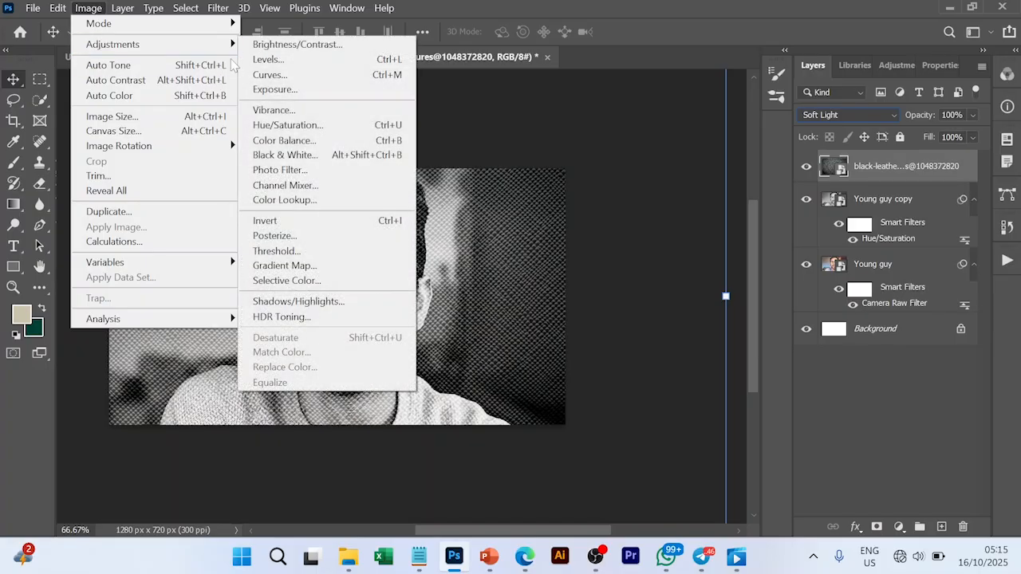
pyautogui.click(289, 45)
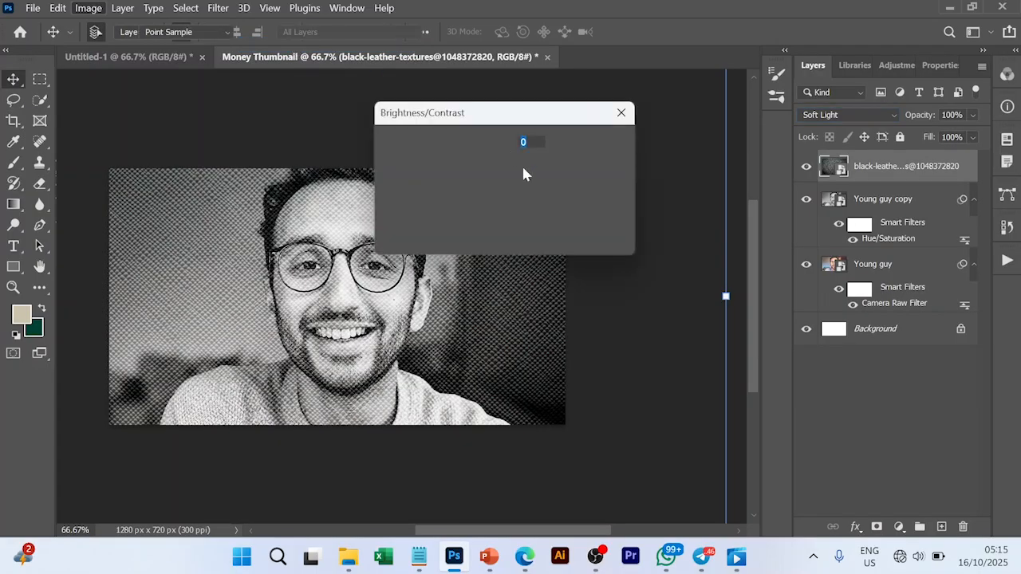
pyautogui.moveTo(463, 164); pyautogui.dragTo(502, 165)
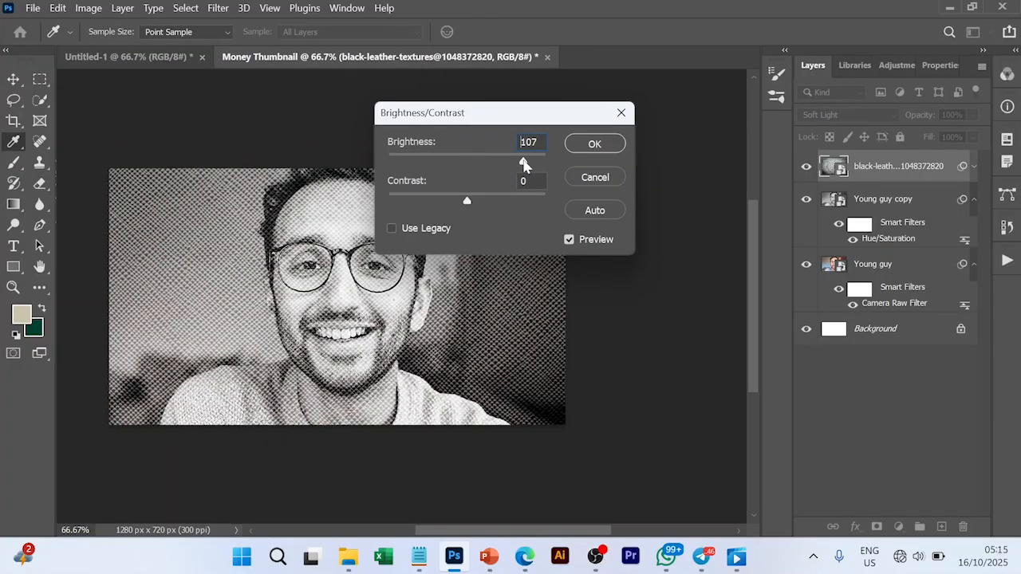
pyautogui.moveTo(524, 165); pyautogui.dragTo(499, 164)
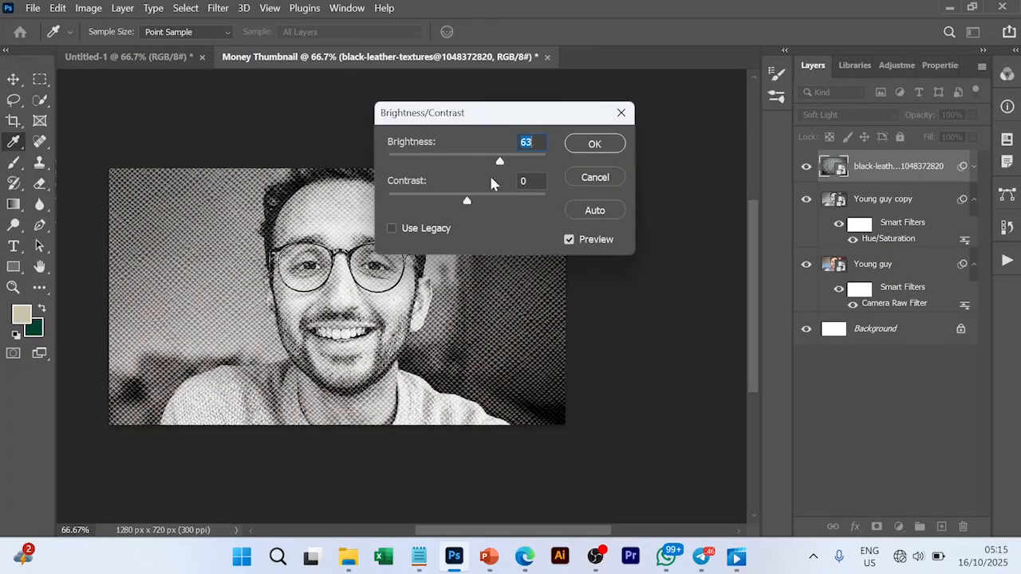
pyautogui.moveTo(467, 202); pyautogui.dragTo(463, 204)
pyautogui.moveTo(501, 205); pyautogui.dragTo(458, 205)
pyautogui.moveTo(499, 165); pyautogui.dragTo(509, 164)
pyautogui.moveTo(508, 164); pyautogui.dragTo(498, 164)
pyautogui.click(591, 145)
pyautogui.press('v')
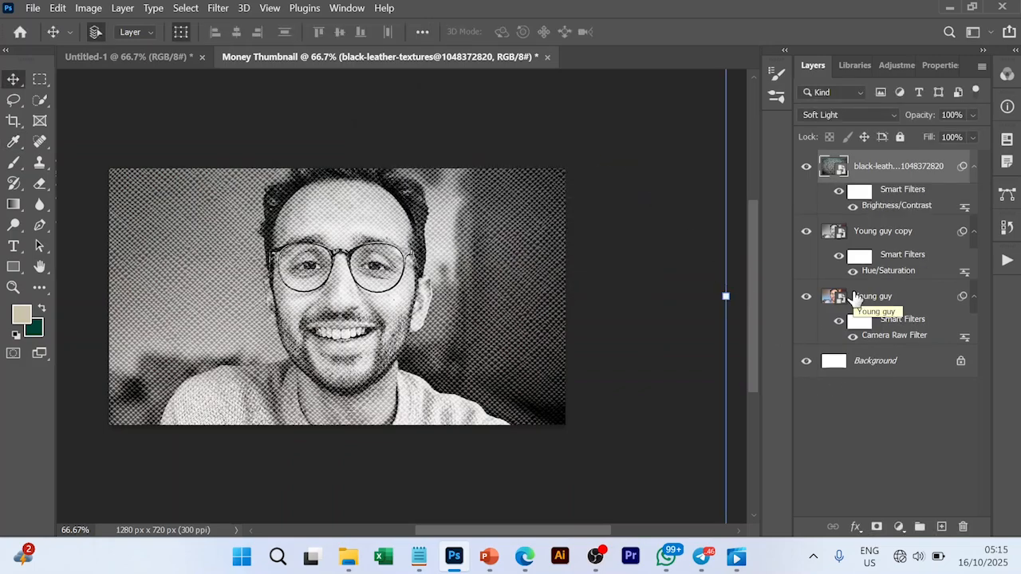
# Add a Gradient Map to the Young guy copy layer and rearrange its stops to run from dark green to beige at 100%.
pyautogui.click(865, 231)
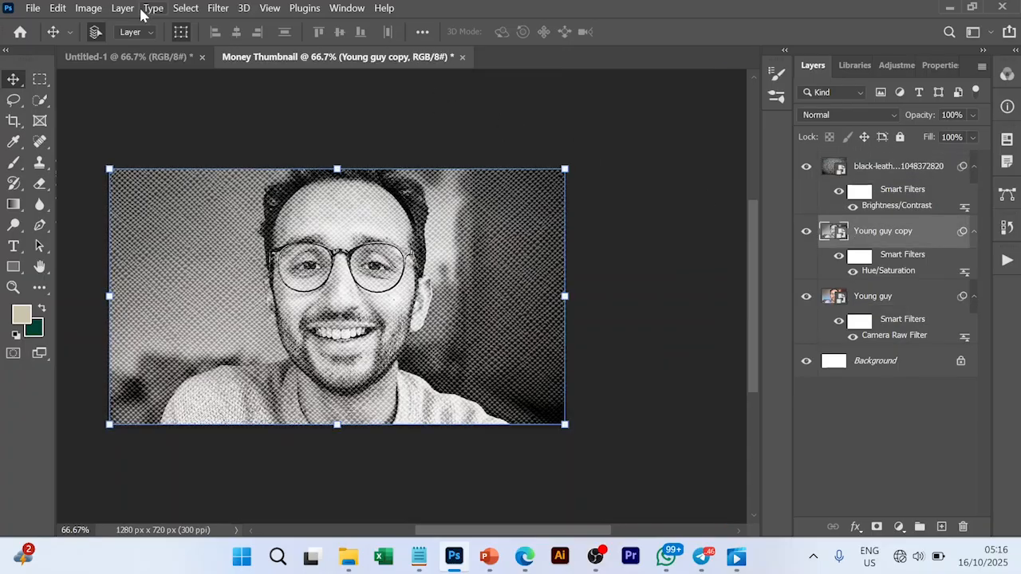
pyautogui.click(86, 9)
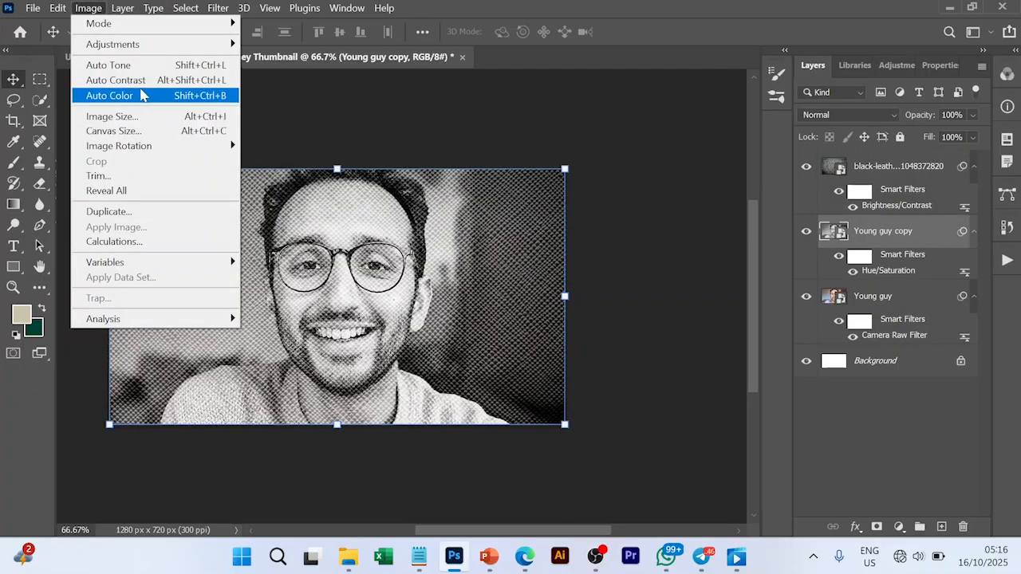
pyautogui.moveTo(141, 52)
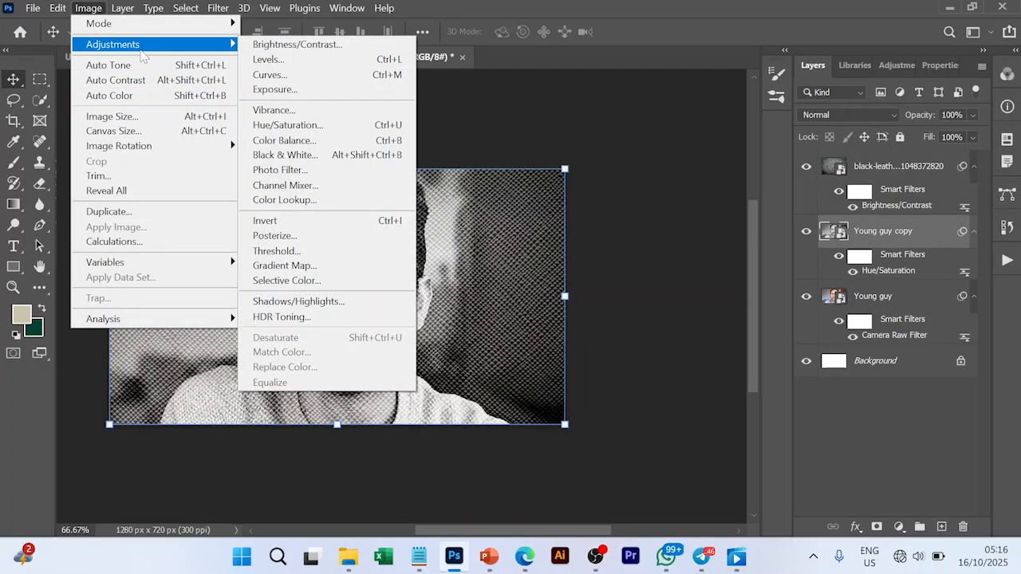
pyautogui.click(312, 268)
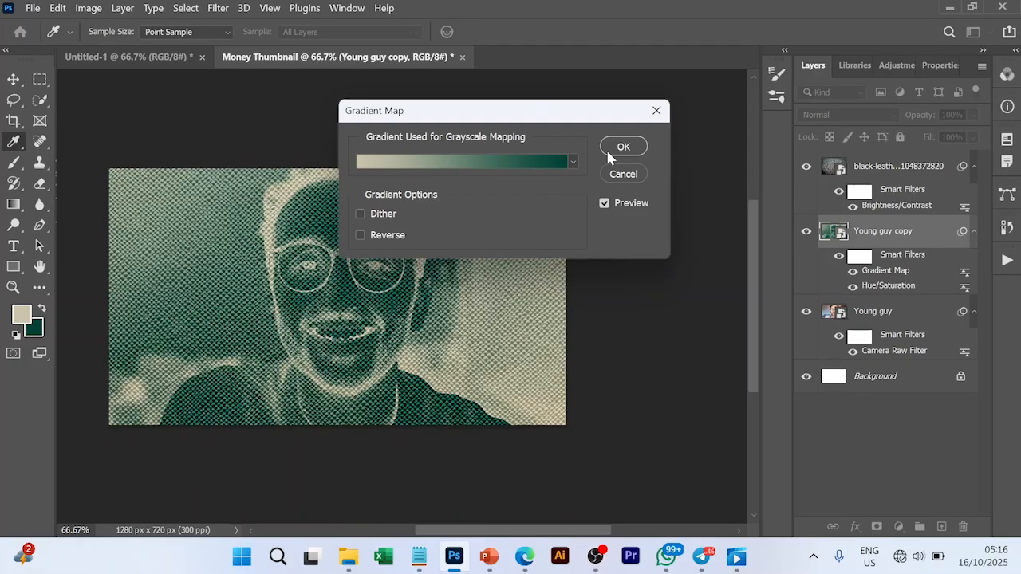
pyautogui.click(540, 166)
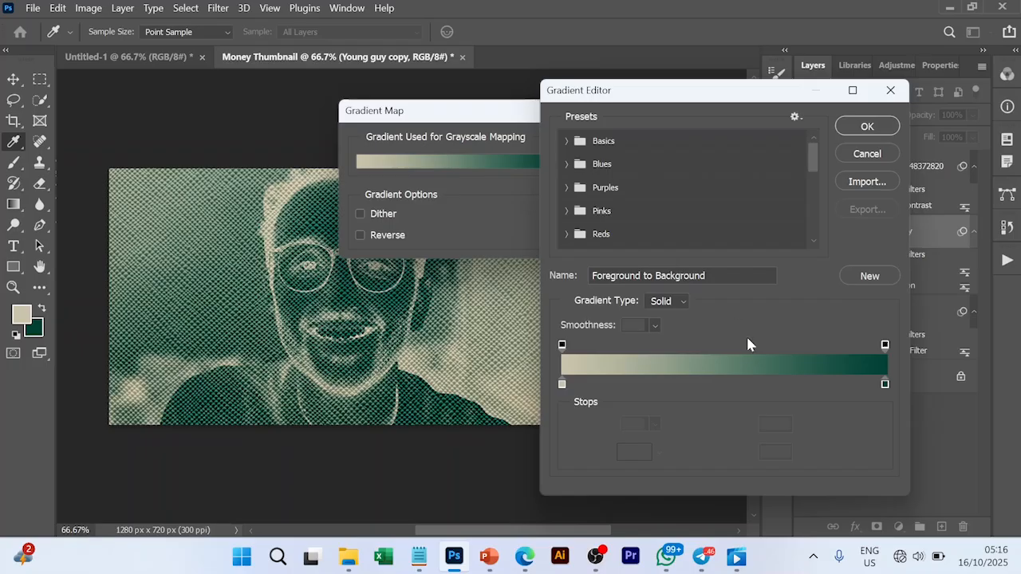
pyautogui.moveTo(885, 385); pyautogui.dragTo(663, 386)
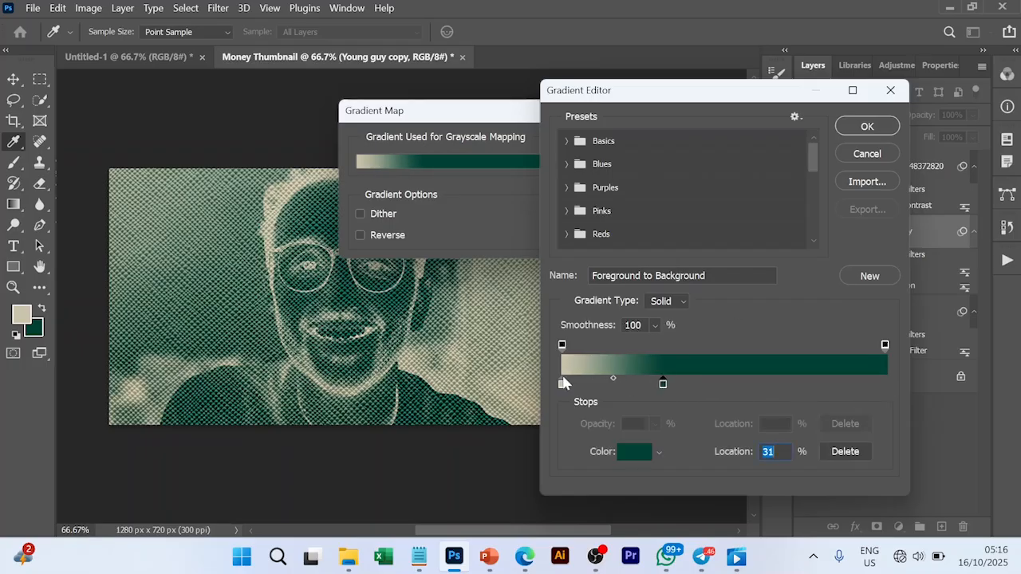
pyautogui.click(662, 386)
pyautogui.moveTo(758, 386); pyautogui.dragTo(947, 392)
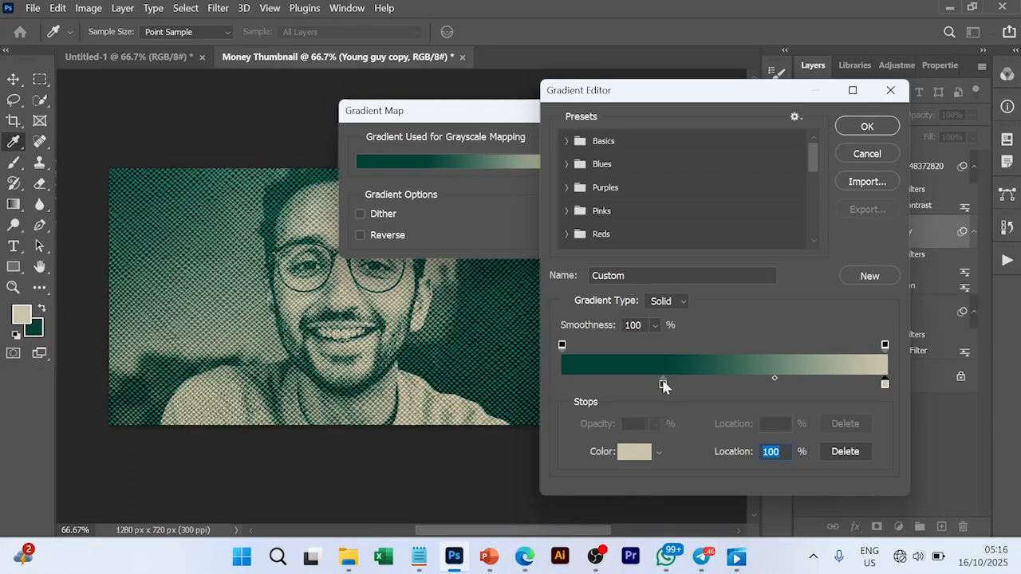
# Move the gradient's dark green stop to location 16% and confirm its colour as #004135.
pyautogui.moveTo(662, 385); pyautogui.dragTo(630, 385)
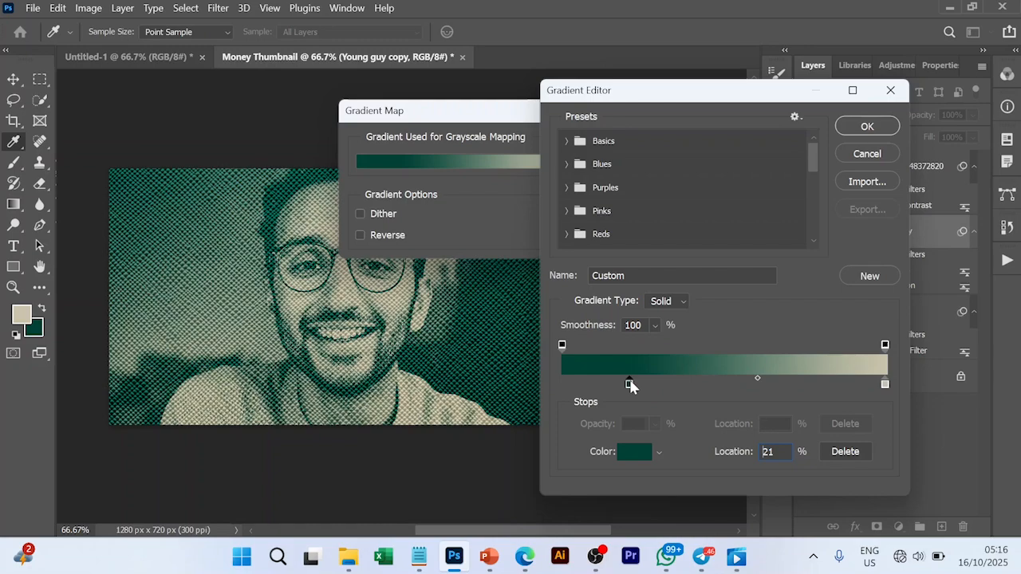
pyautogui.moveTo(627, 386); pyautogui.dragTo(624, 386)
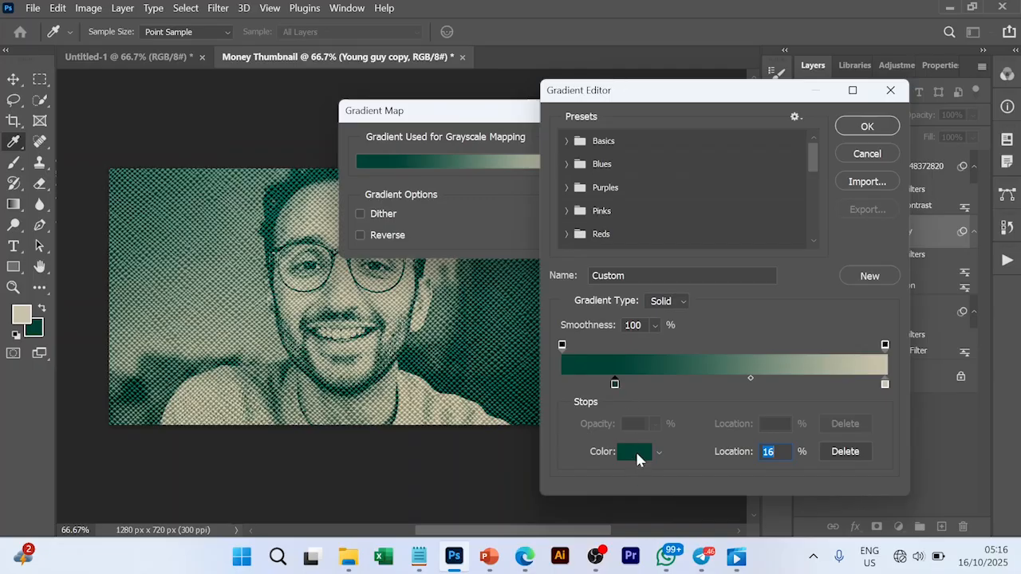
pyautogui.click(636, 452)
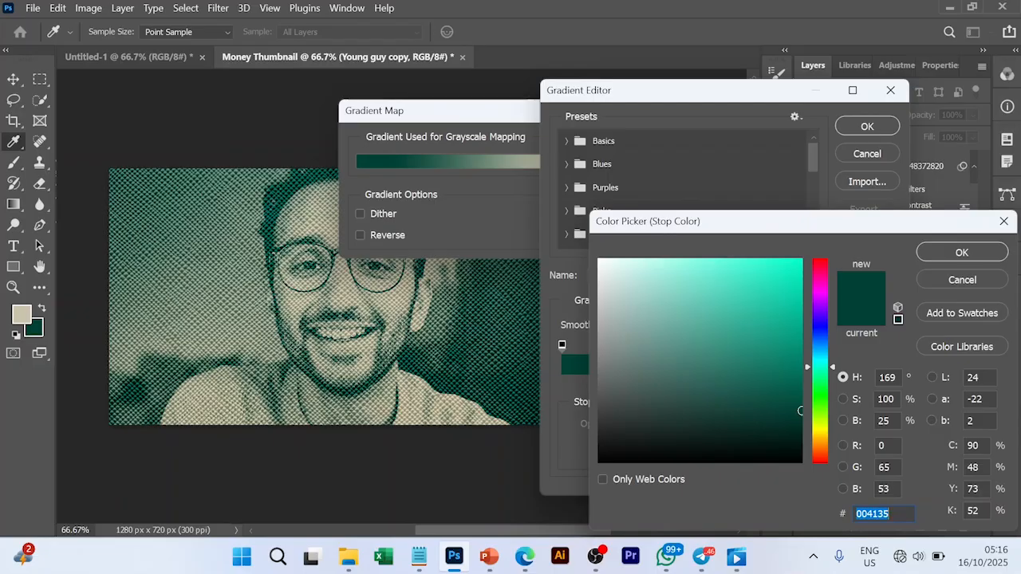
pyautogui.click(962, 254)
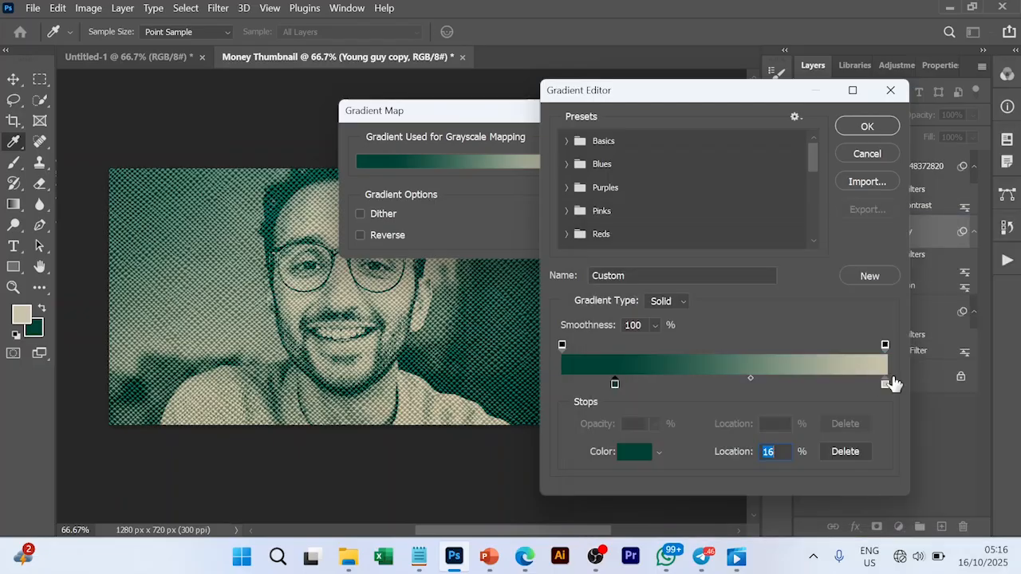
# Confirm the gradient's end stop as beige #cac4ac and apply the Gradient Map.
pyautogui.click(886, 385)
pyautogui.click(624, 455)
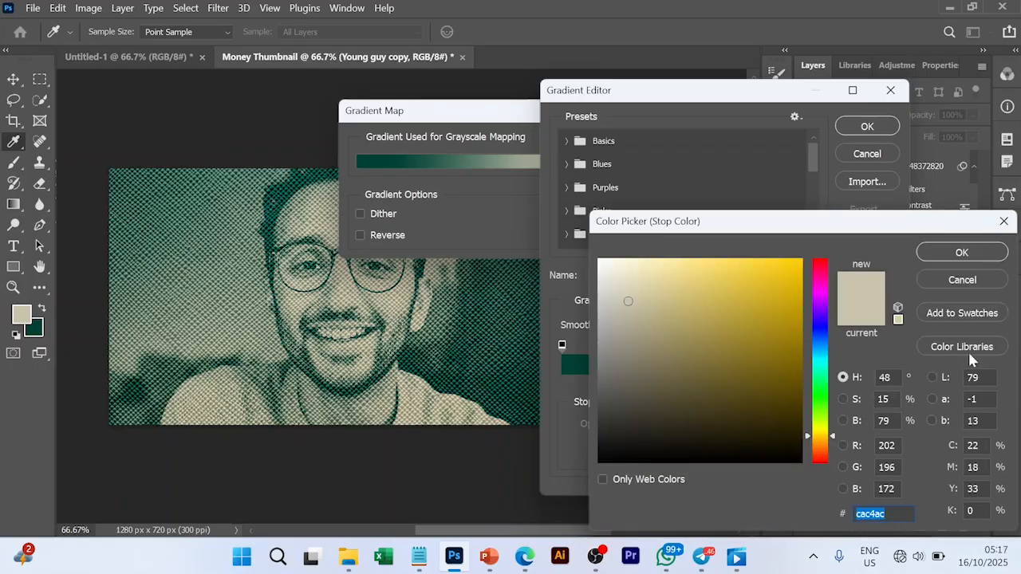
pyautogui.click(992, 254)
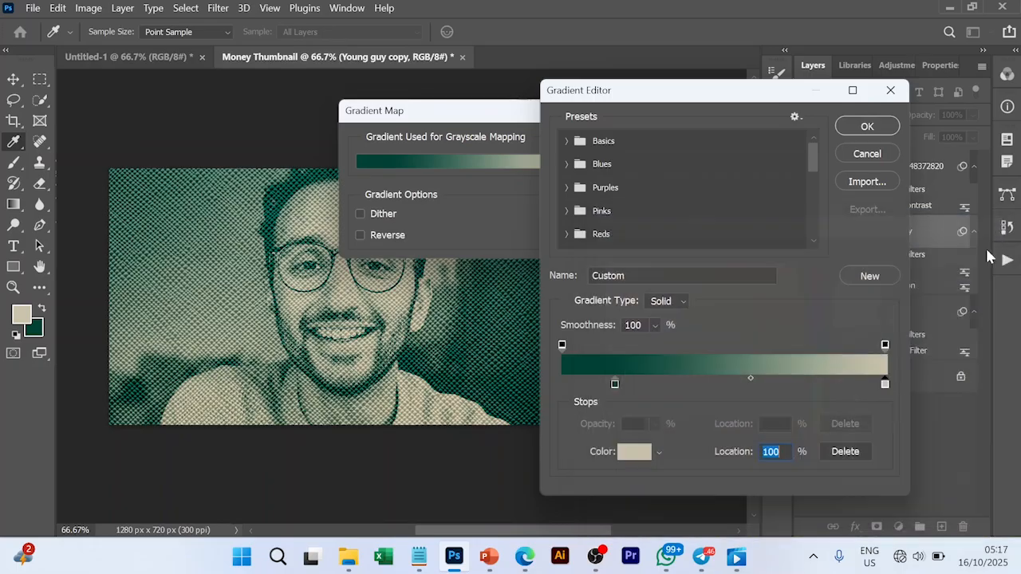
pyautogui.click(870, 129)
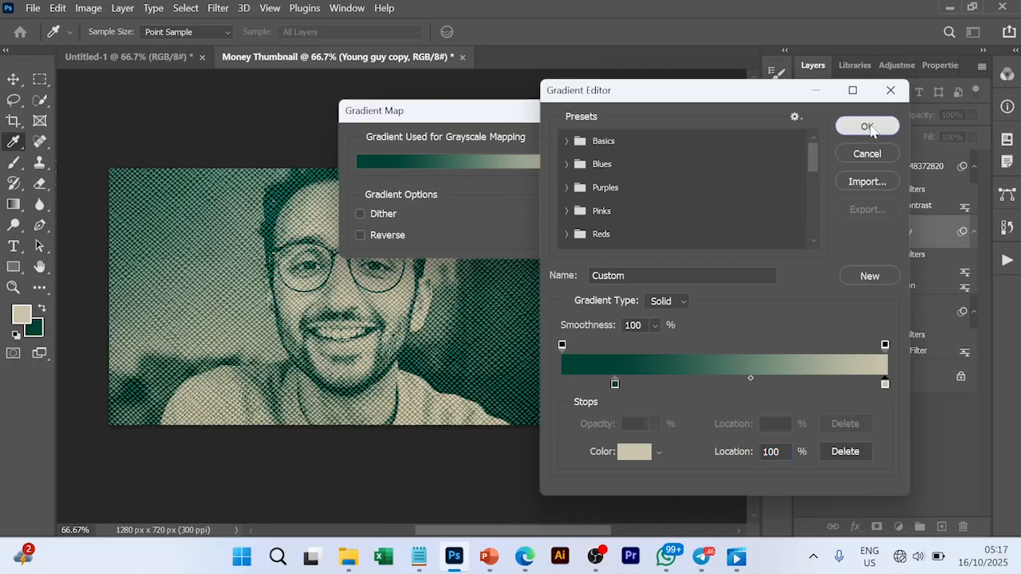
pyautogui.click(624, 146)
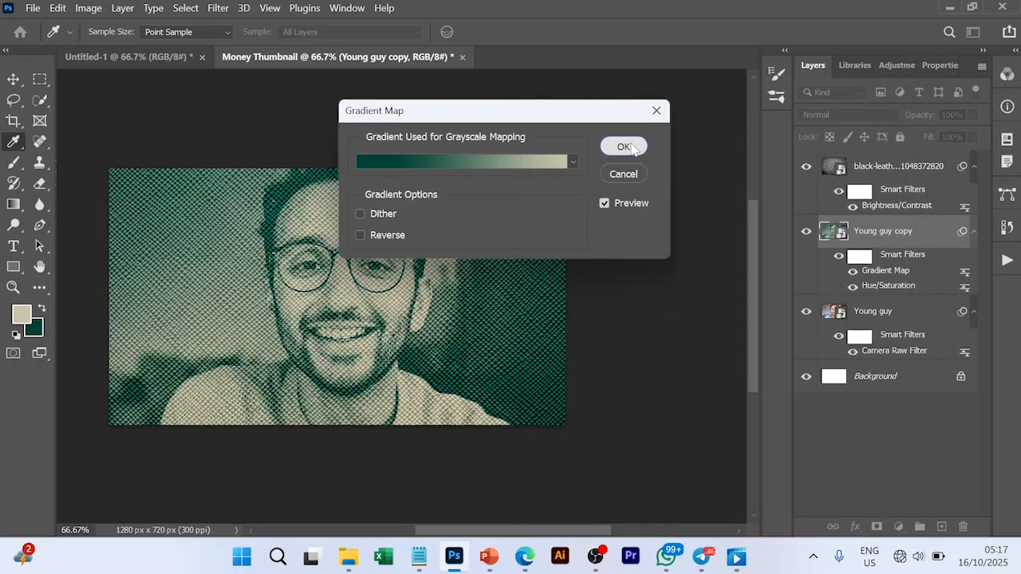
pyautogui.press('v')
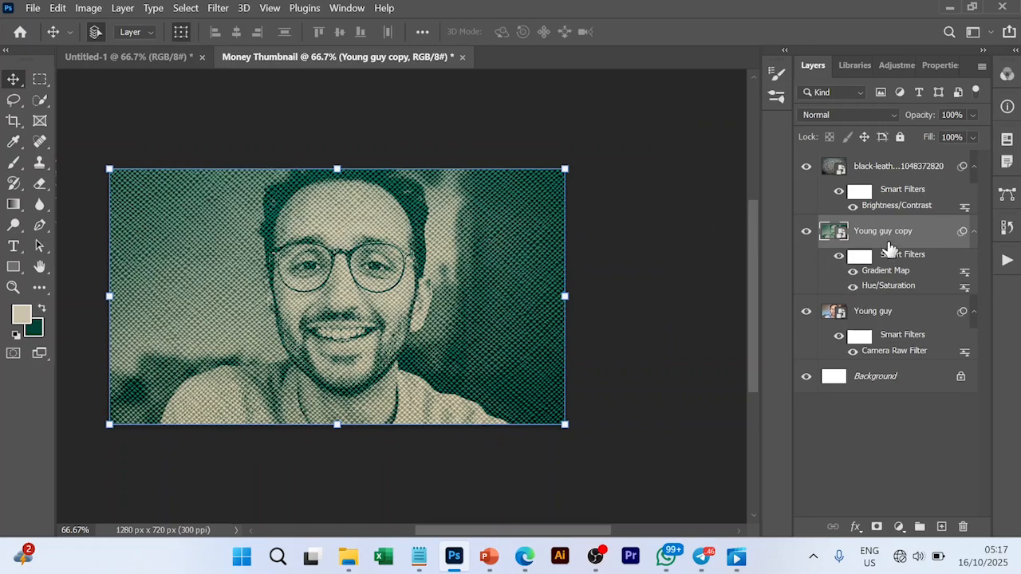
# Merge the black-leather-textures layer and the Young guy copy layer into one layer.
pyautogui.click(905, 168)
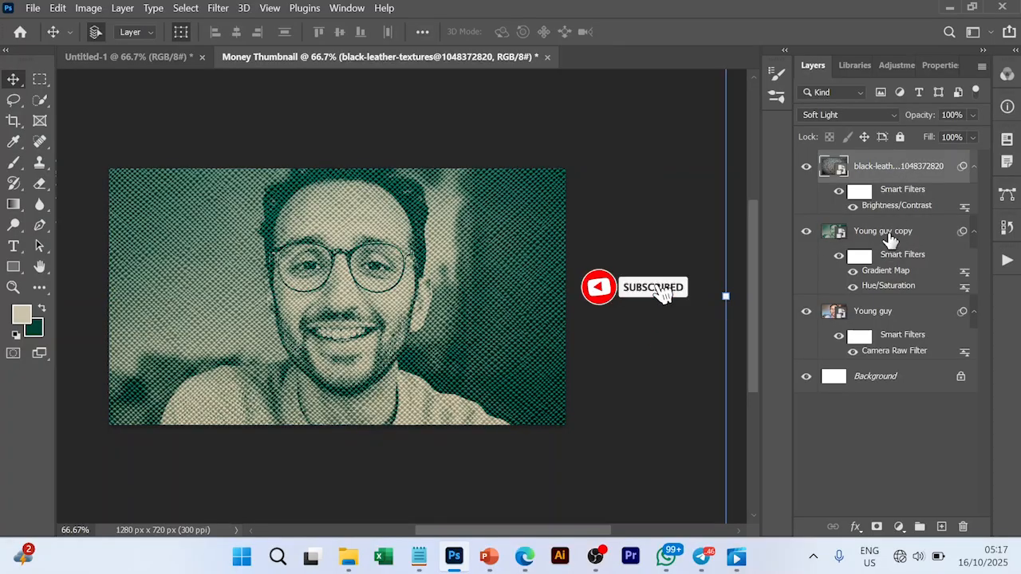
pyautogui.click(889, 237)
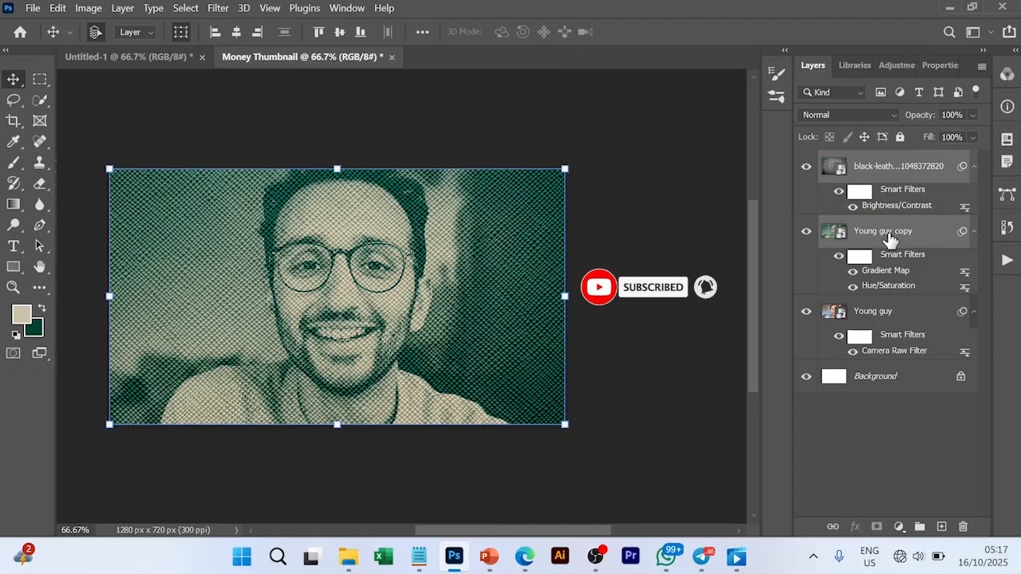
pyautogui.keyDown('ctrl'); pyautogui.click(903, 169); pyautogui.keyUp('ctrl')
pyautogui.rightClick(905, 173)
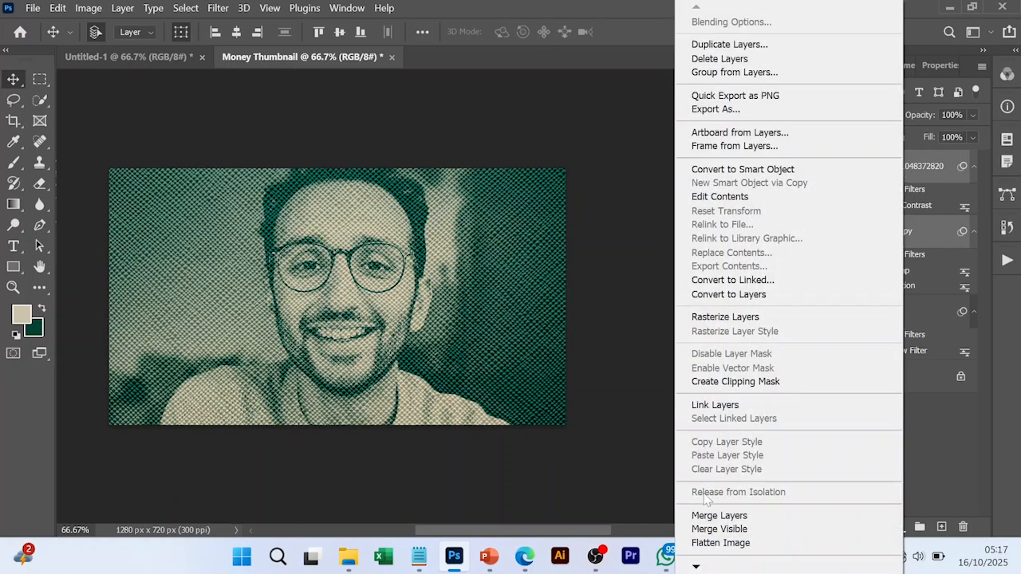
pyautogui.click(724, 516)
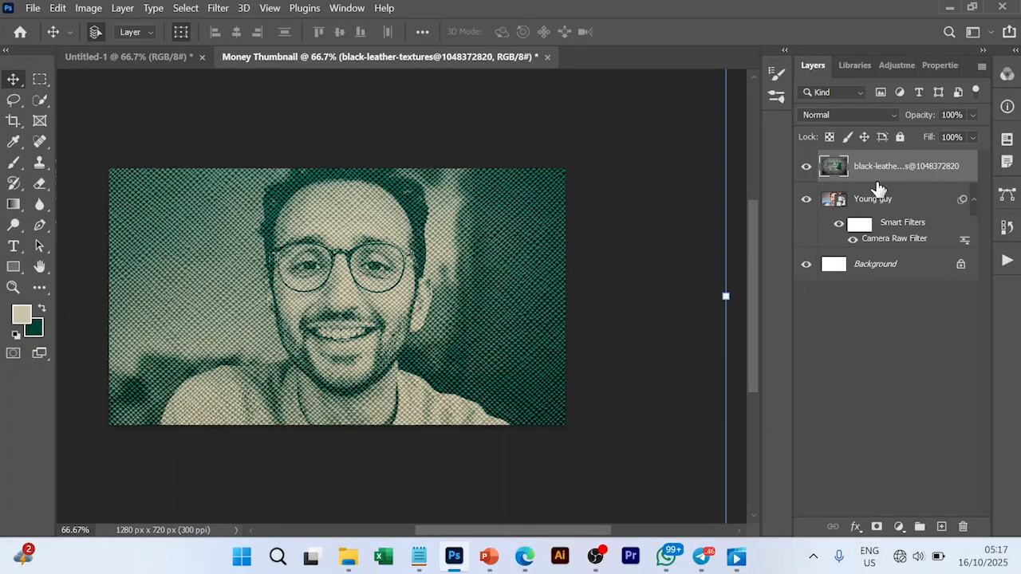
# Hide the Background layer and place the Papper Torn image at 24% scale in the centre of the canvas.
pyautogui.click(807, 266)
pyautogui.click(345, 560)
pyautogui.moveTo(382, 175); pyautogui.dragTo(305, 301)
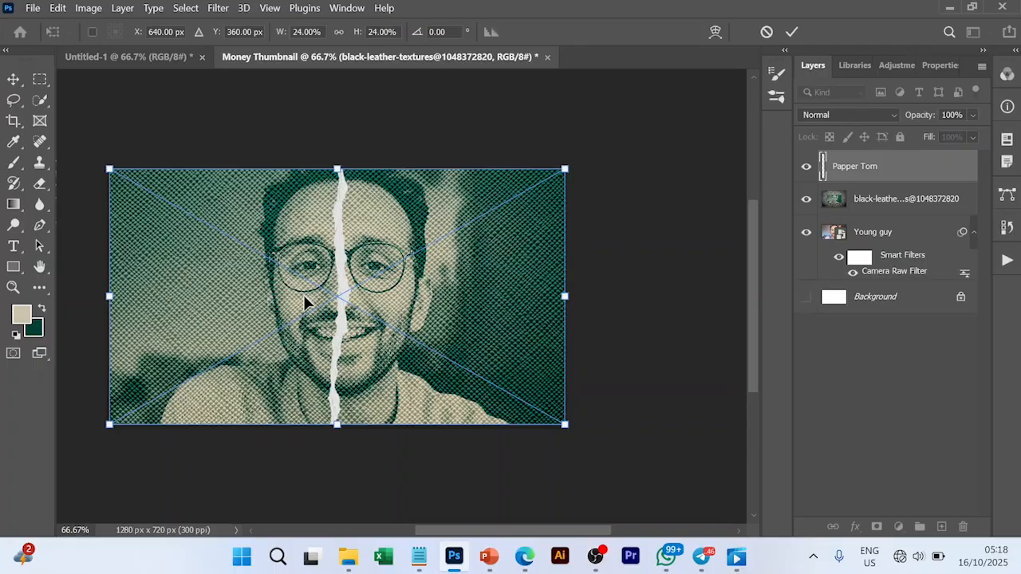
pyautogui.press('Return')
# Place the Money Dollar image directly above the merged texture layer, scaled to 149.92% so the bill covers the canvas.
pyautogui.click(852, 187)
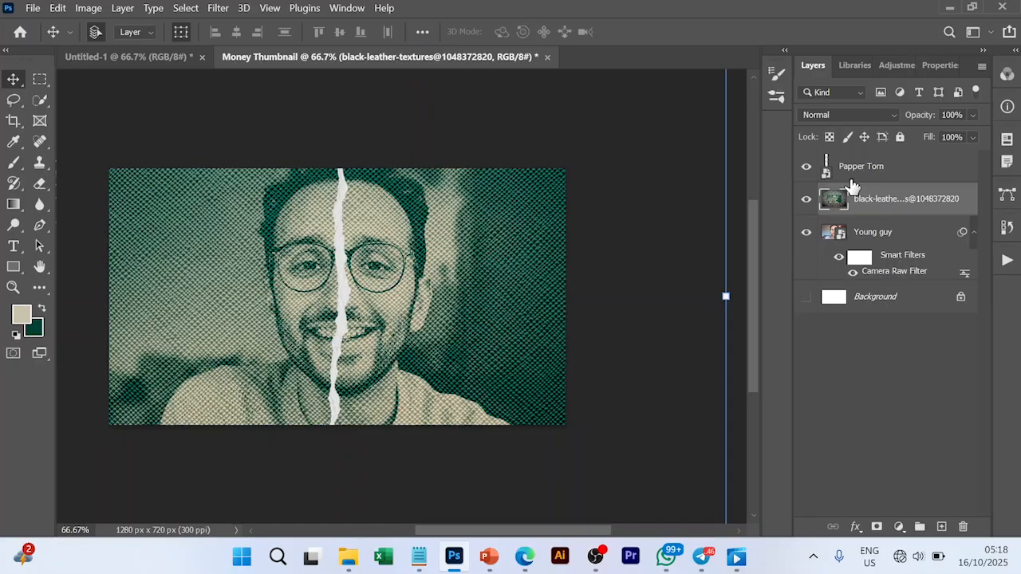
pyautogui.click(351, 557)
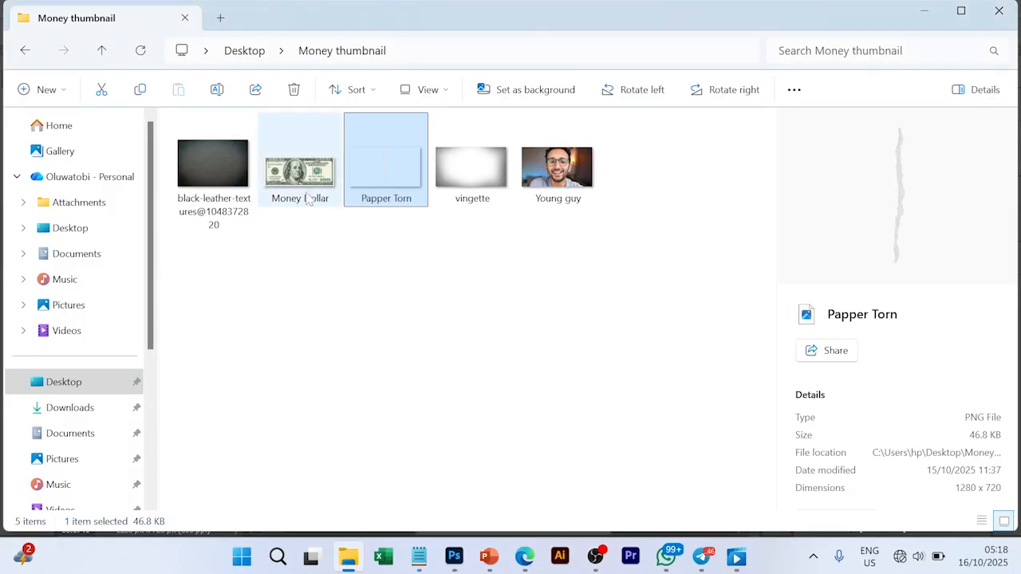
pyautogui.moveTo(308, 181); pyautogui.dragTo(573, 275)
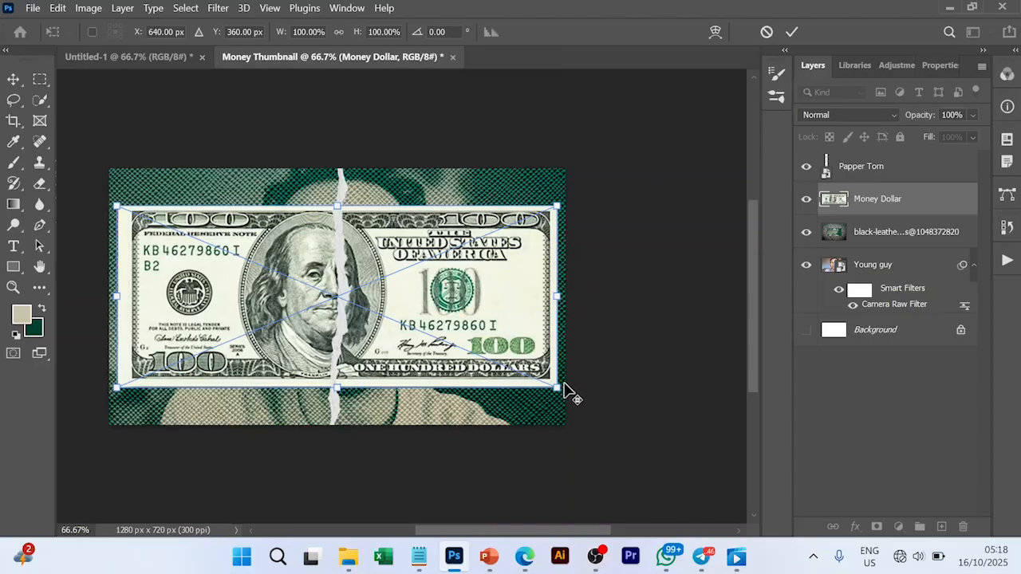
pyautogui.moveTo(557, 387); pyautogui.dragTo(660, 454)
pyautogui.moveTo(473, 319); pyautogui.dragTo(504, 321)
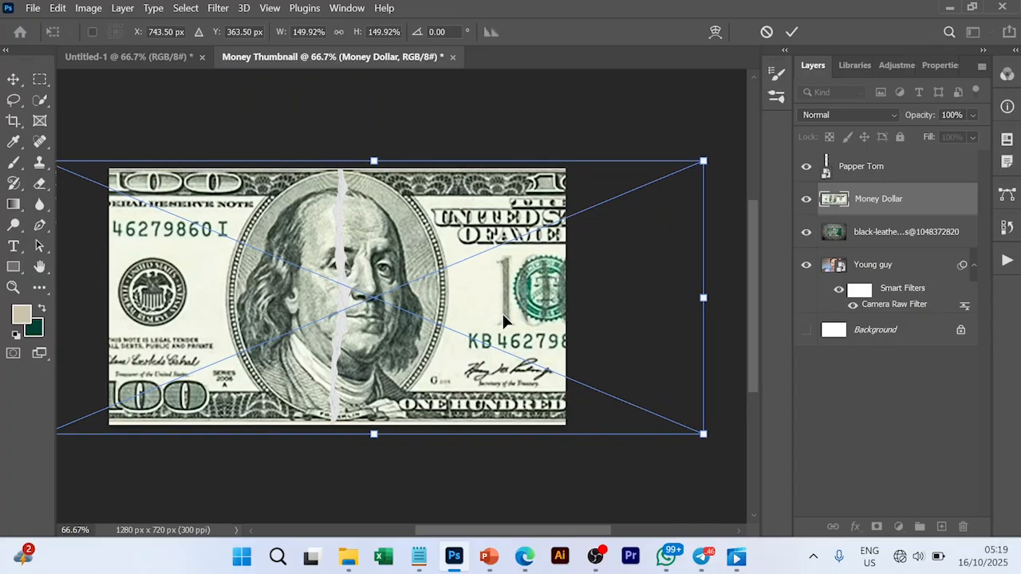
pyautogui.press('Return')
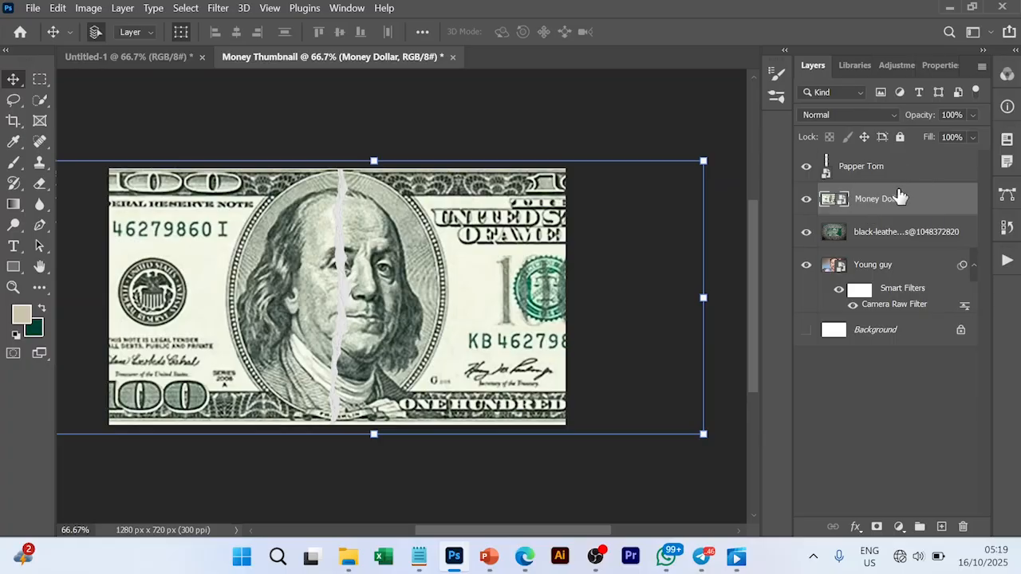
# Rasterize the Money Dollar layer and select the Eraser tool, undoing a test stroke on the bill's upper-left corner.
pyautogui.rightClick(882, 201)
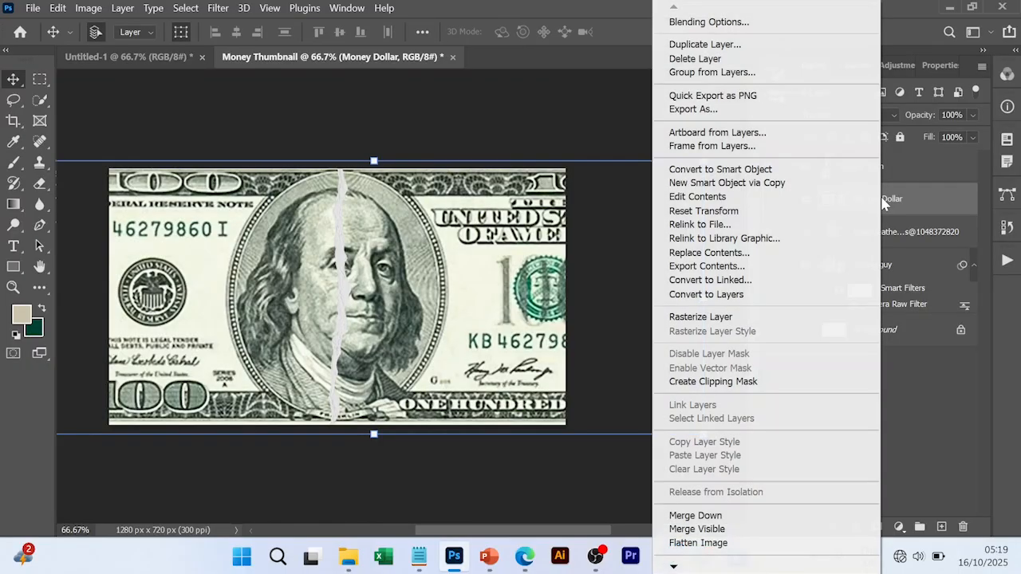
pyautogui.click(722, 321)
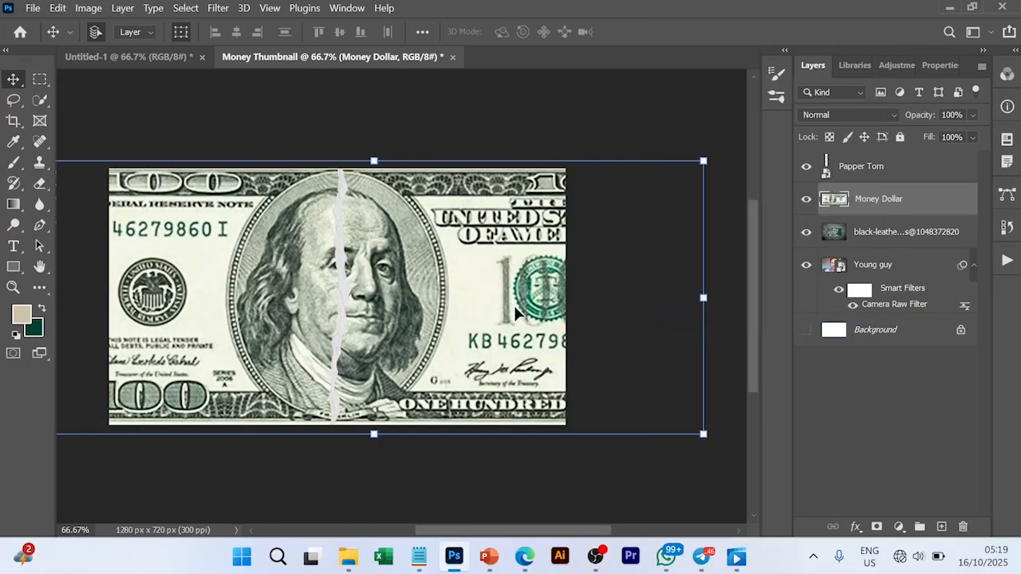
pyautogui.rightClick(41, 193)
pyautogui.click(96, 178)
pyautogui.click(87, 179)
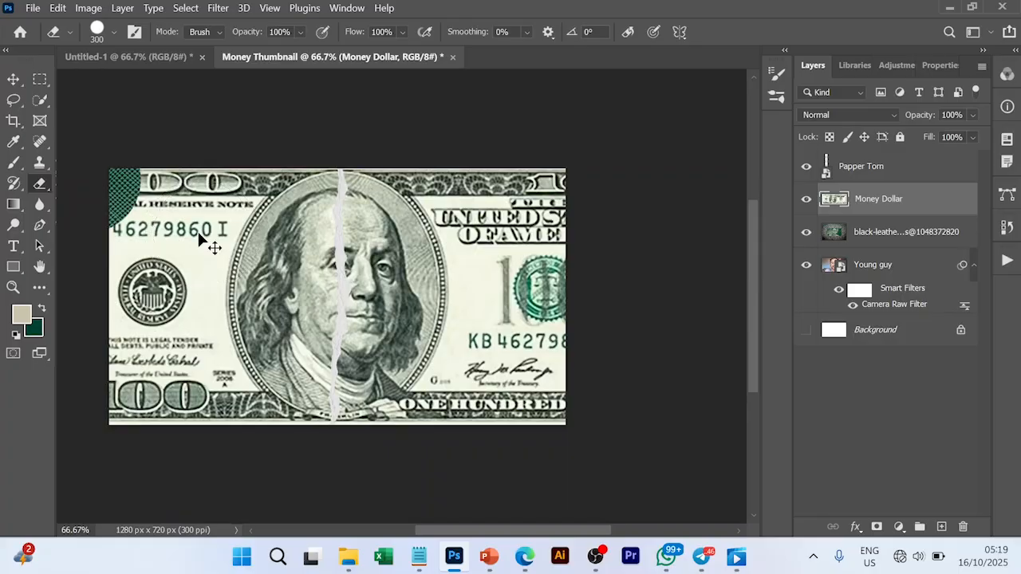
pyautogui.hotkey('ctrl', 'z')
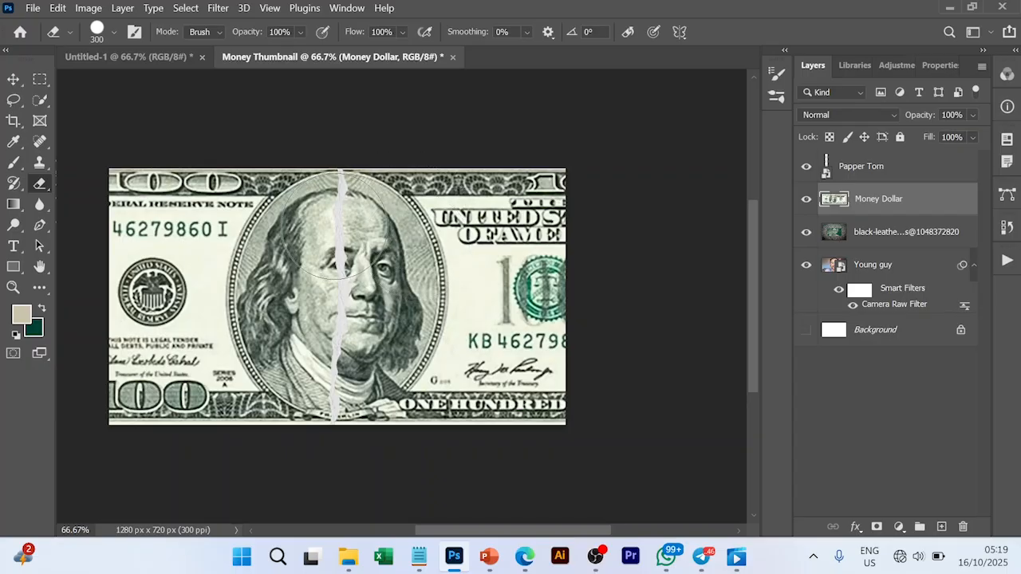
# Erase the dollar bill over the face inside the oval and everywhere on the right side of the torn-paper strip.
pyautogui.moveTo(335, 224); pyautogui.dragTo(319, 231)
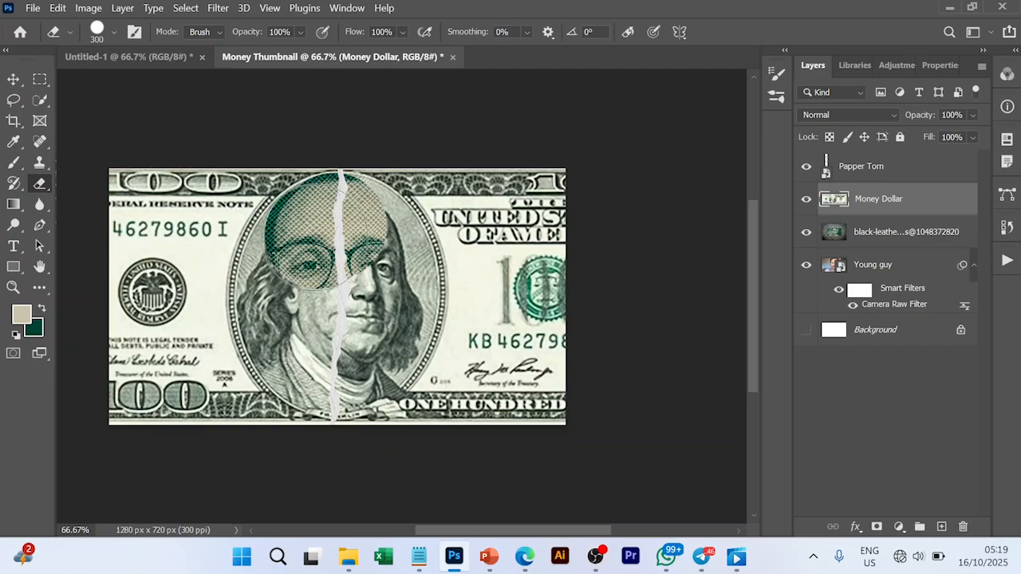
pyautogui.moveTo(309, 247)
pyautogui.mouseDown()
pyautogui.moveTo(297, 242)
pyautogui.moveTo(302, 264)
pyautogui.moveTo(289, 275)
pyautogui.moveTo(296, 240)
pyautogui.moveTo(283, 327)
pyautogui.moveTo(296, 343)
pyautogui.moveTo(343, 351)
pyautogui.moveTo(351, 363)
pyautogui.moveTo(339, 359)
pyautogui.moveTo(398, 327)
pyautogui.moveTo(411, 288)
pyautogui.moveTo(411, 255)
pyautogui.moveTo(383, 252)
pyautogui.moveTo(387, 259)
pyautogui.moveTo(364, 232)
pyautogui.mouseUp()
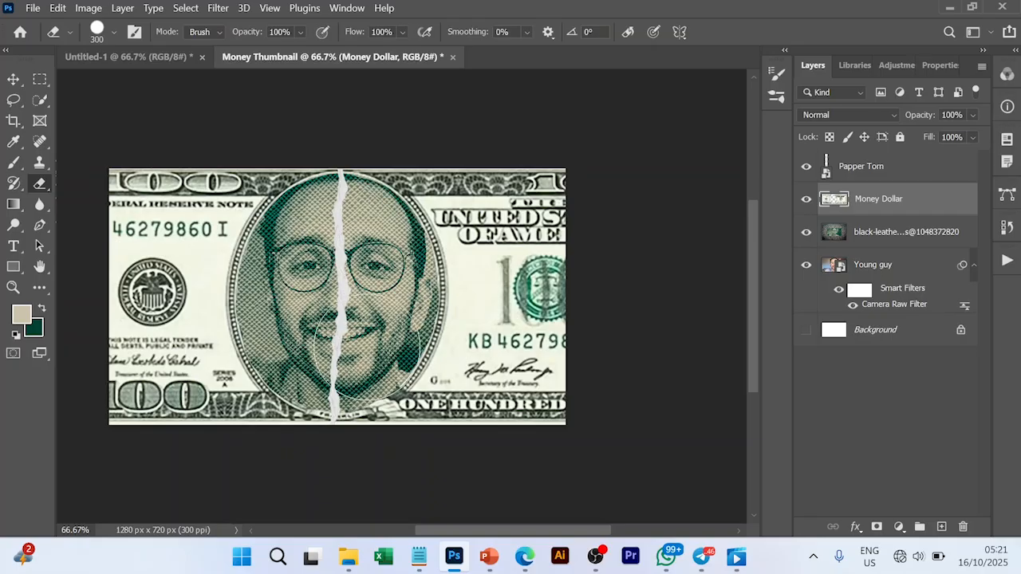
pyautogui.moveTo(388, 428)
pyautogui.mouseDown()
pyautogui.moveTo(443, 403)
pyautogui.moveTo(527, 399)
pyautogui.mouseUp()
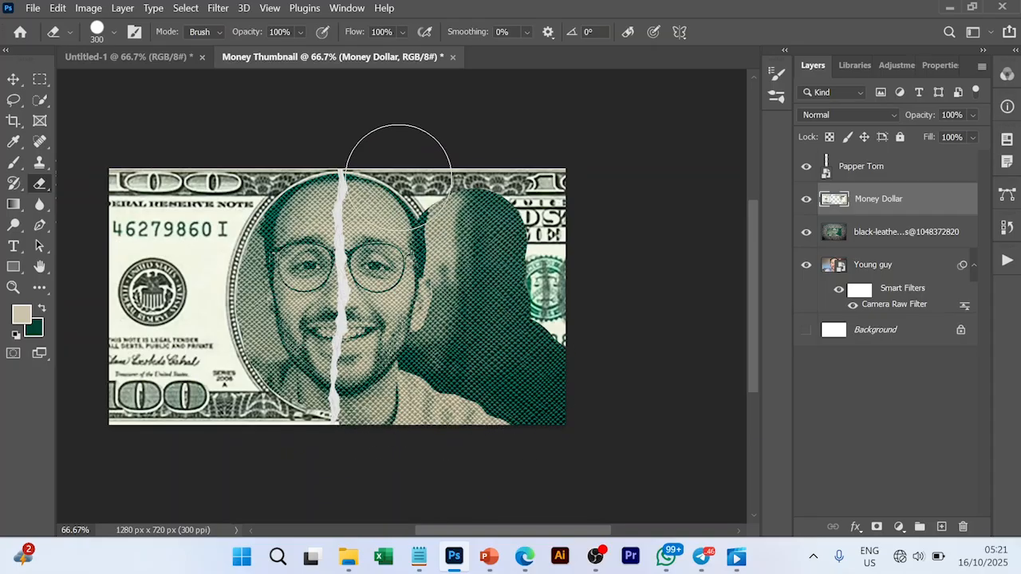
pyautogui.moveTo(381, 160)
pyautogui.mouseDown()
pyautogui.moveTo(532, 185)
pyautogui.moveTo(547, 319)
pyautogui.moveTo(456, 376)
pyautogui.moveTo(343, 287)
pyautogui.moveTo(394, 184)
pyautogui.mouseUp()
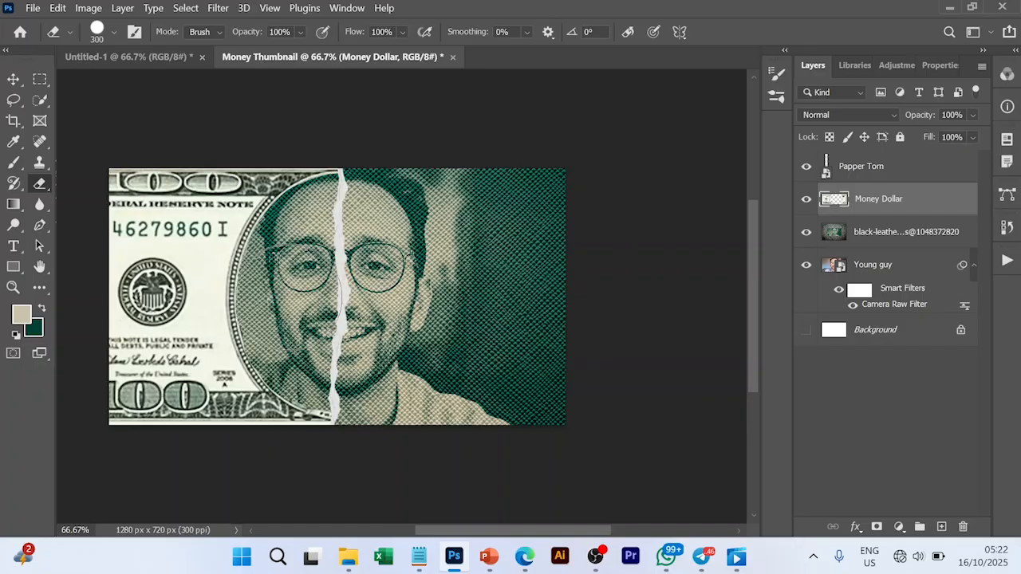
pyautogui.press('v')
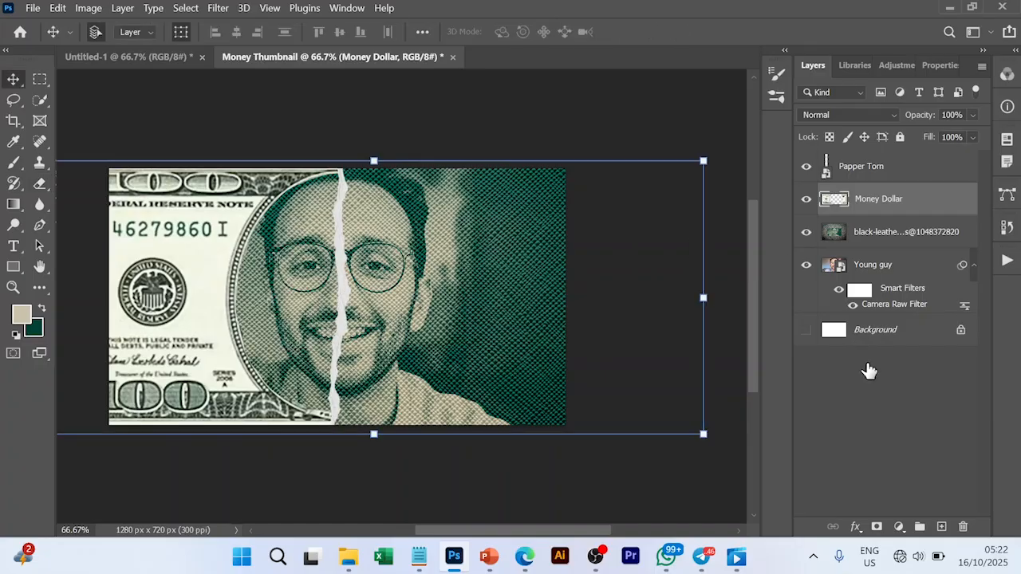
pyautogui.click(874, 419)
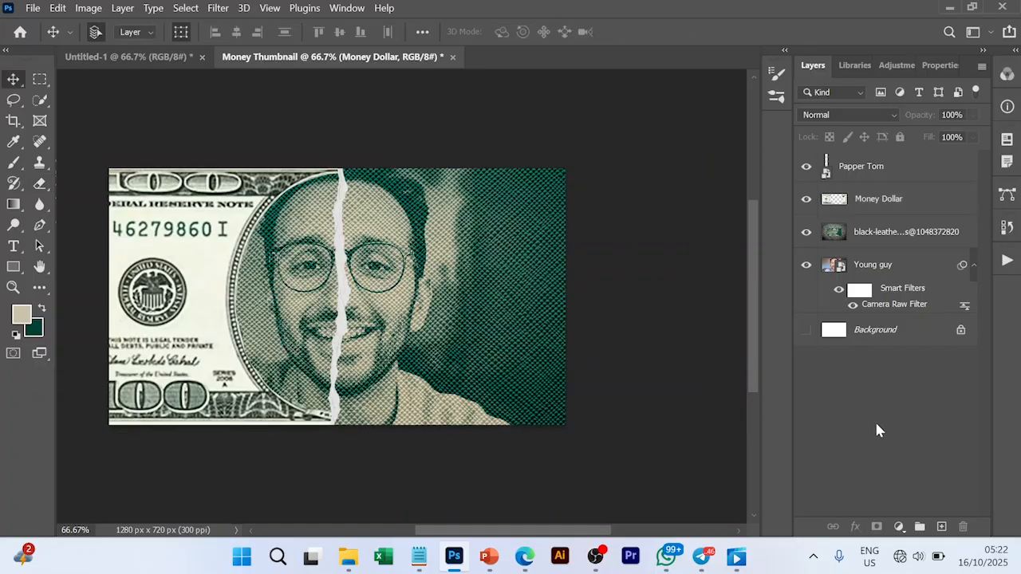
# Add a layer mask to the black-leather-textures layer and paint it black right of the torn strip to reveal the colour portrait.
pyautogui.click(910, 233)
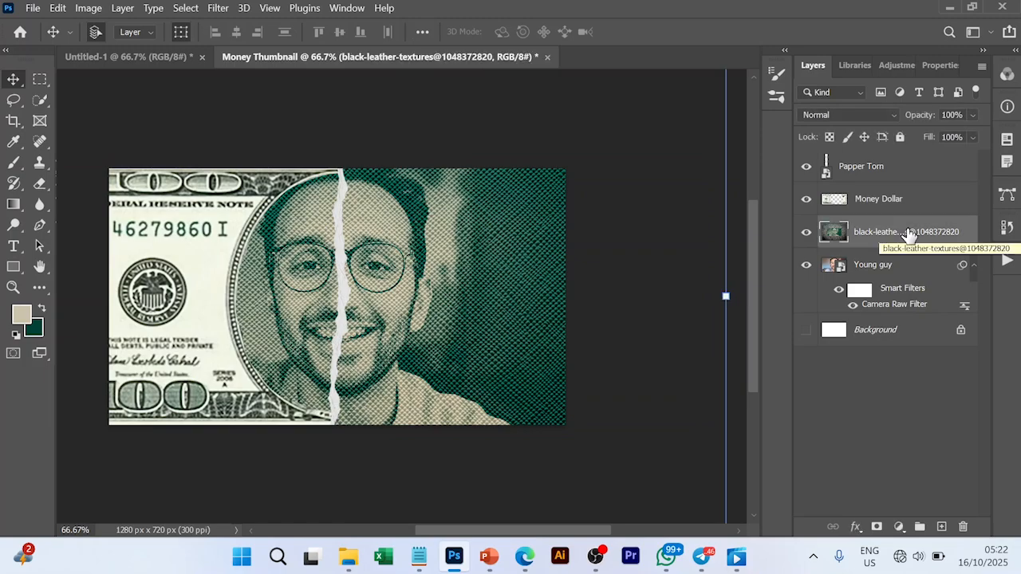
pyautogui.click(877, 528)
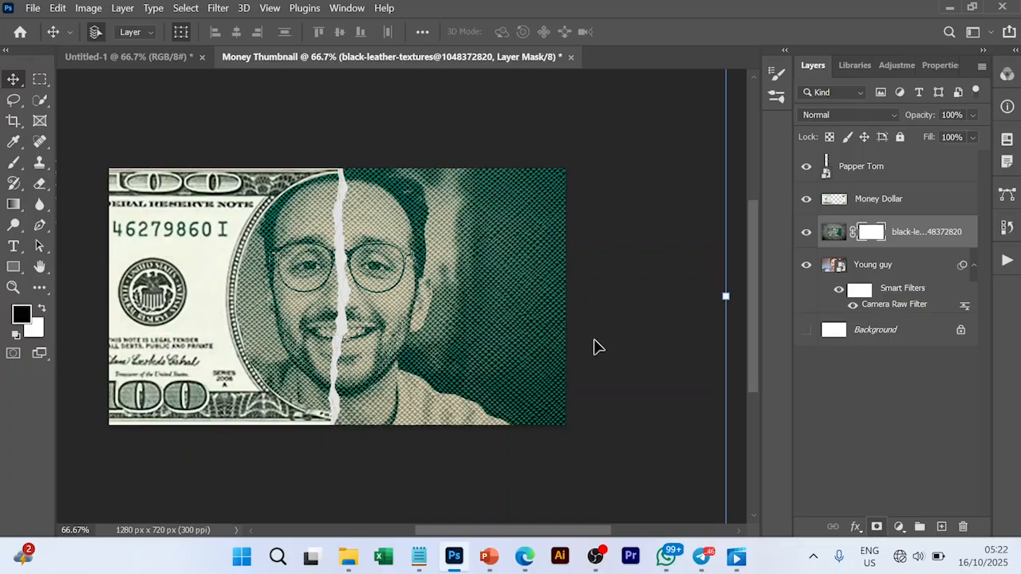
pyautogui.press('b')
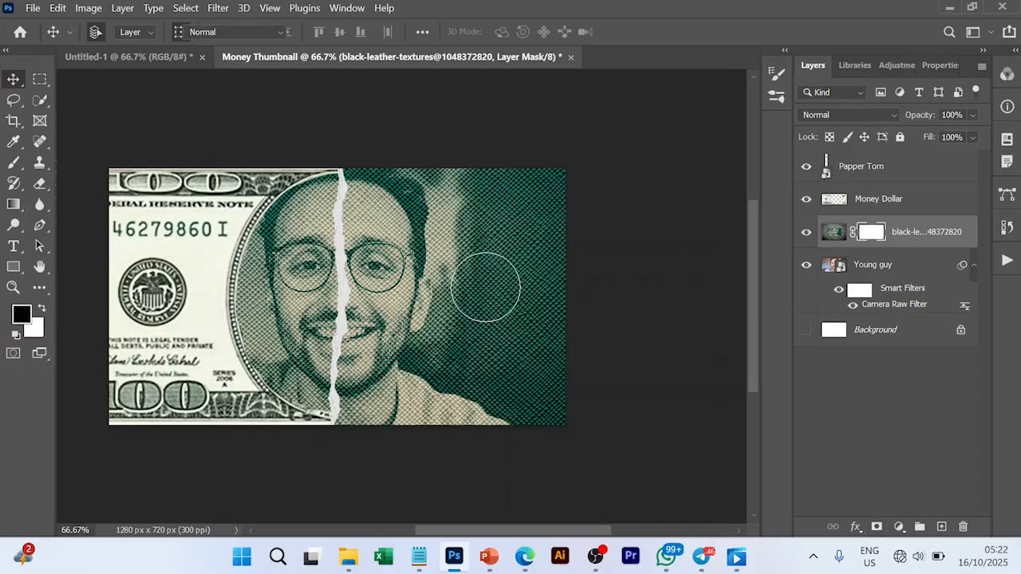
pyautogui.moveTo(486, 287); pyautogui.dragTo(416, 275)
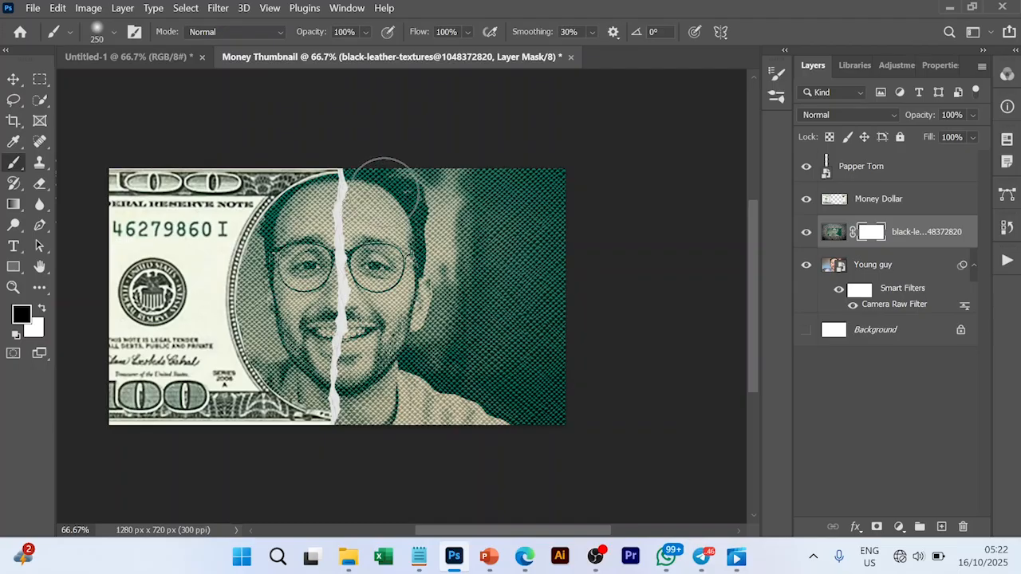
pyautogui.moveTo(385, 188)
pyautogui.mouseDown()
pyautogui.moveTo(405, 228)
pyautogui.moveTo(435, 156)
pyautogui.moveTo(449, 247)
pyautogui.moveTo(474, 167)
pyautogui.moveTo(473, 158)
pyautogui.moveTo(453, 162)
pyautogui.moveTo(482, 177)
pyautogui.moveTo(512, 228)
pyautogui.moveTo(537, 188)
pyautogui.moveTo(509, 241)
pyautogui.moveTo(416, 351)
pyautogui.moveTo(401, 203)
pyautogui.moveTo(381, 176)
pyautogui.mouseUp()
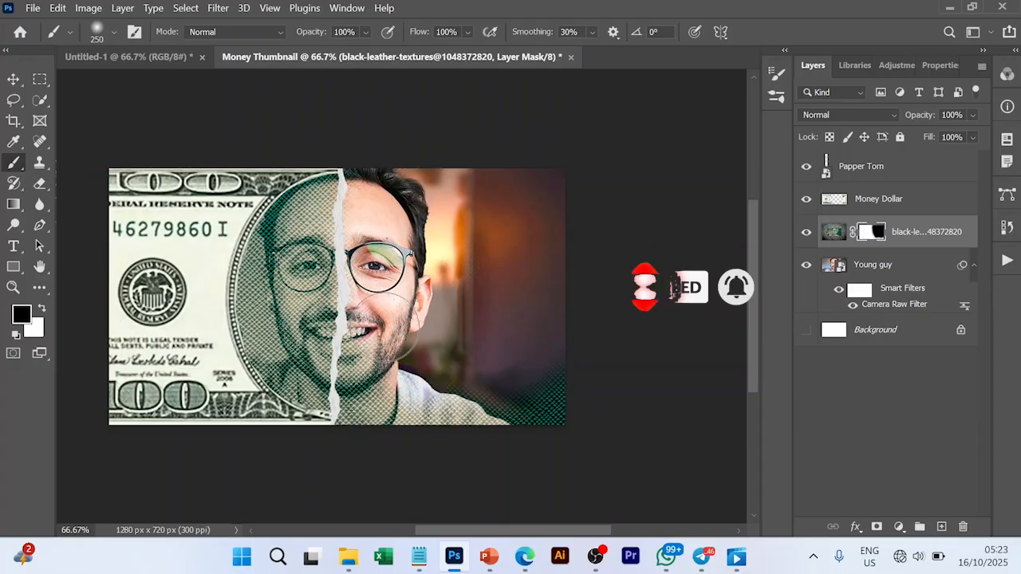
pyautogui.moveTo(378, 397)
pyautogui.mouseDown()
pyautogui.moveTo(376, 426)
pyautogui.moveTo(471, 406)
pyautogui.moveTo(411, 367)
pyautogui.mouseUp()
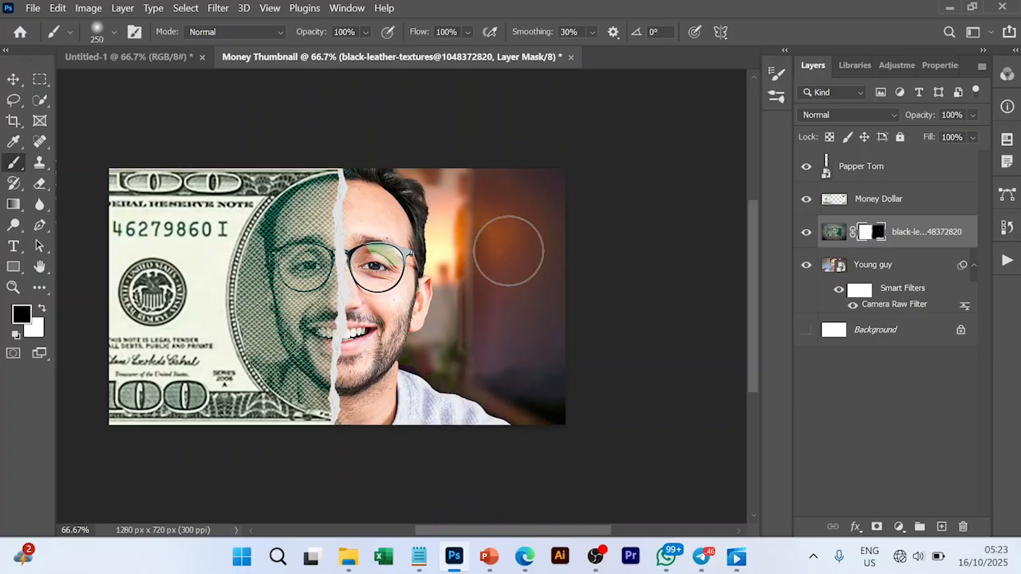
pyautogui.press('v')
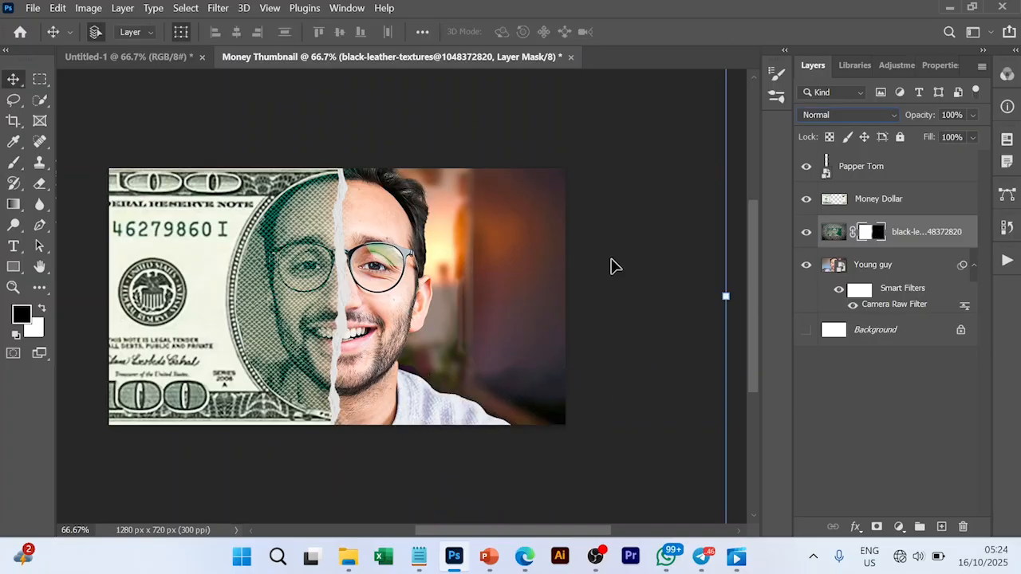
pyautogui.click(611, 266)
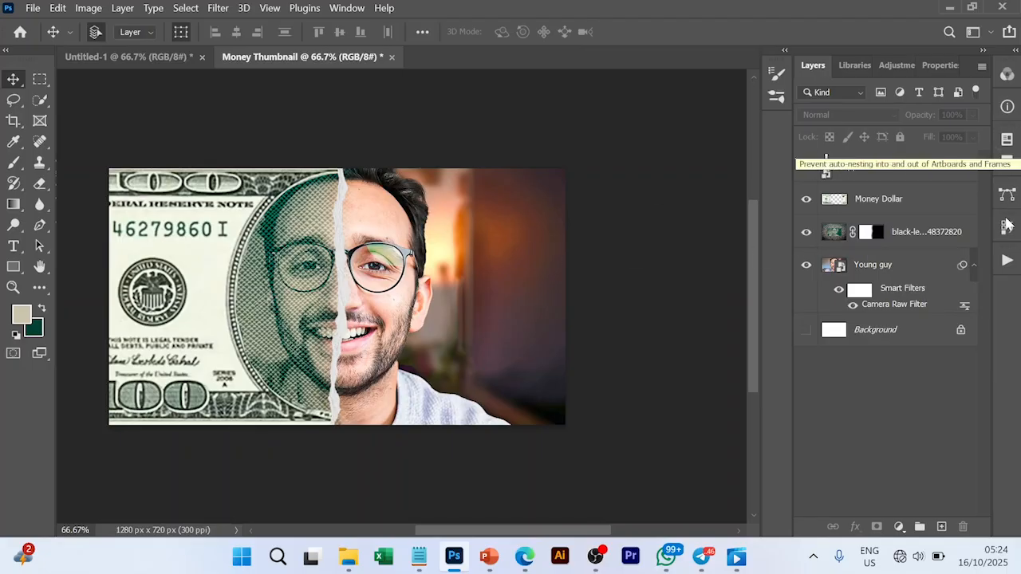
# Set the masked black-leather-textures layer's blend mode to Darken.
pyautogui.click(931, 231)
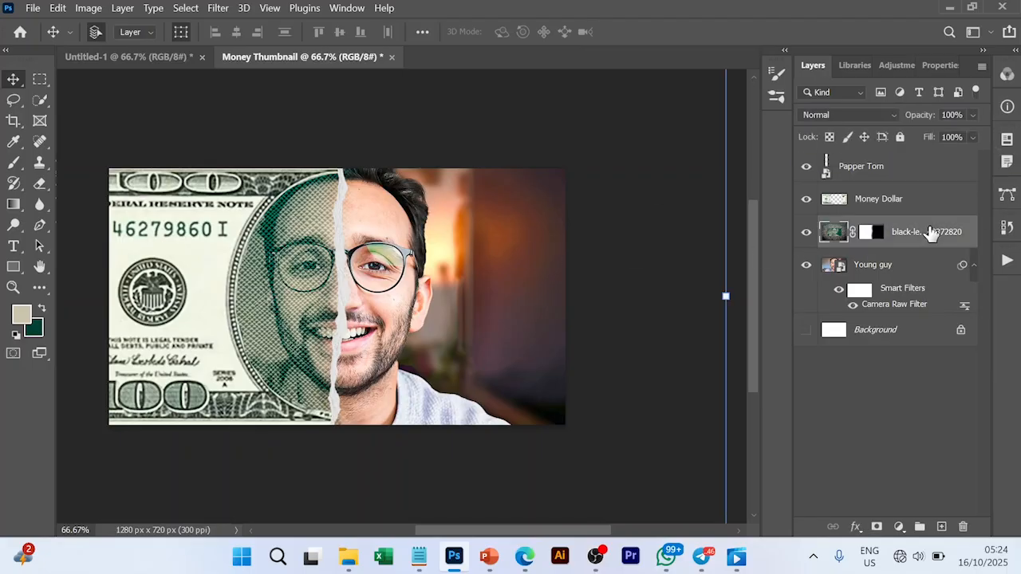
pyautogui.click(888, 114)
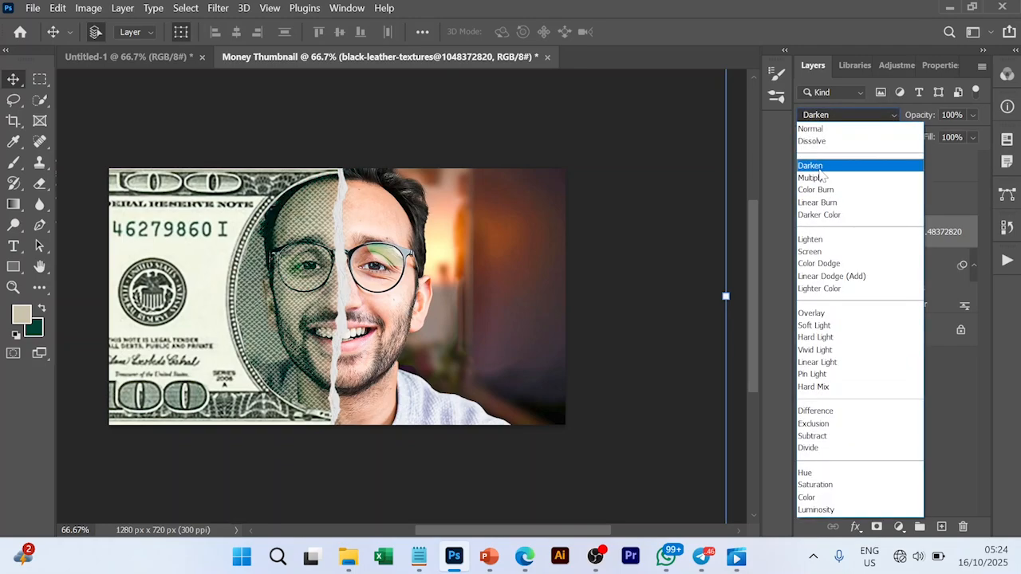
pyautogui.click(819, 168)
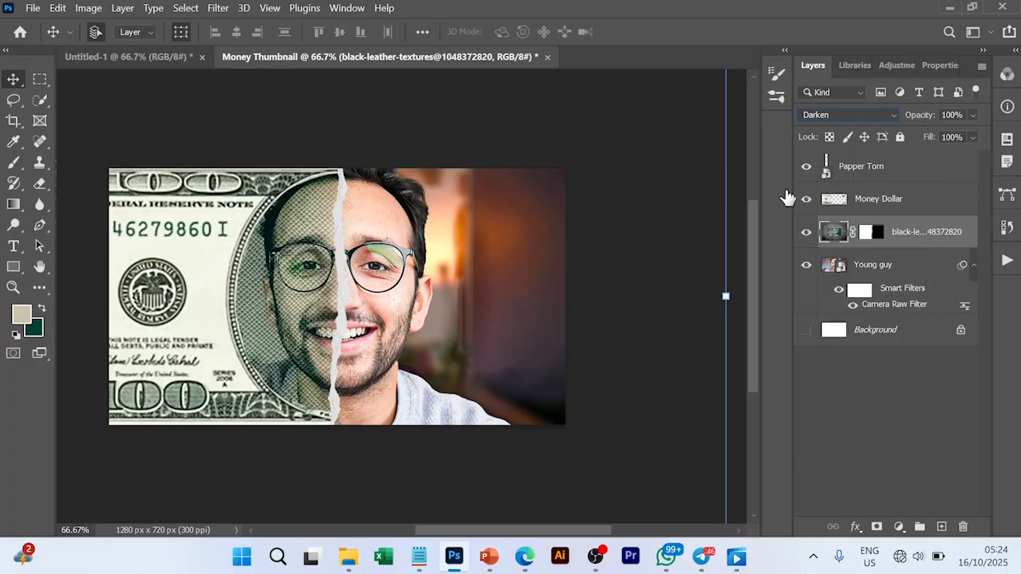
pyautogui.click(660, 253)
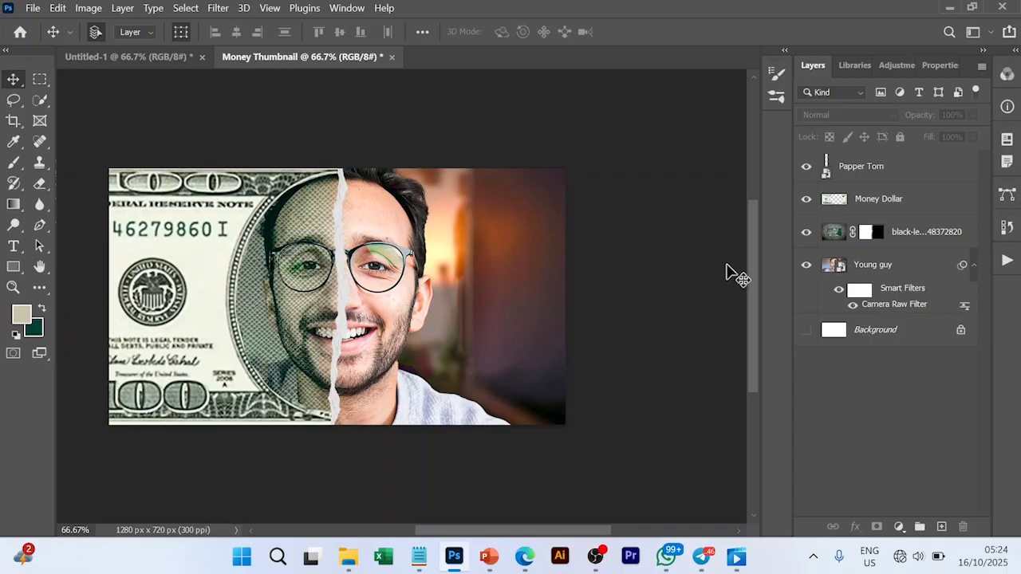
pyautogui.click(885, 235)
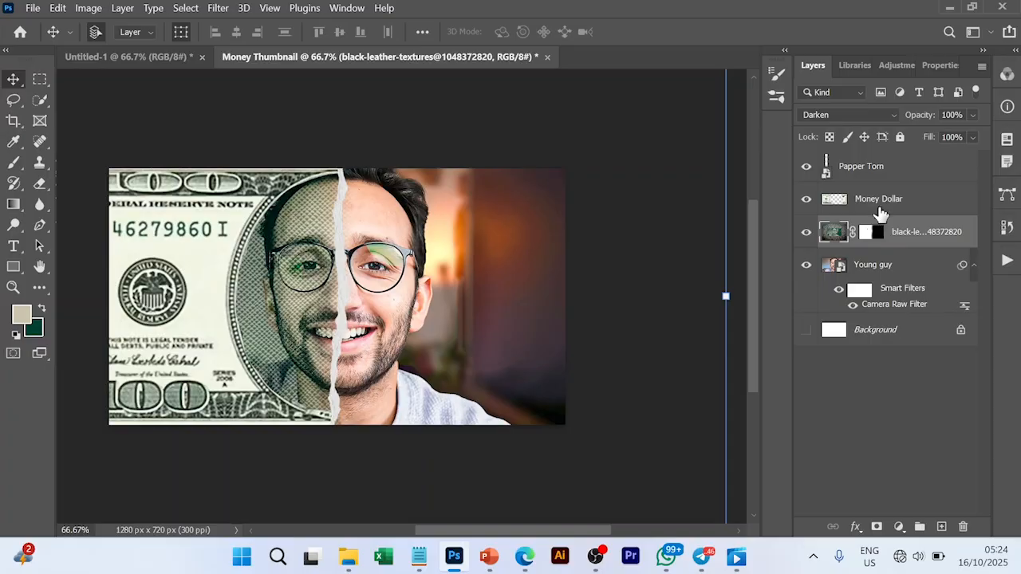
pyautogui.click(668, 290)
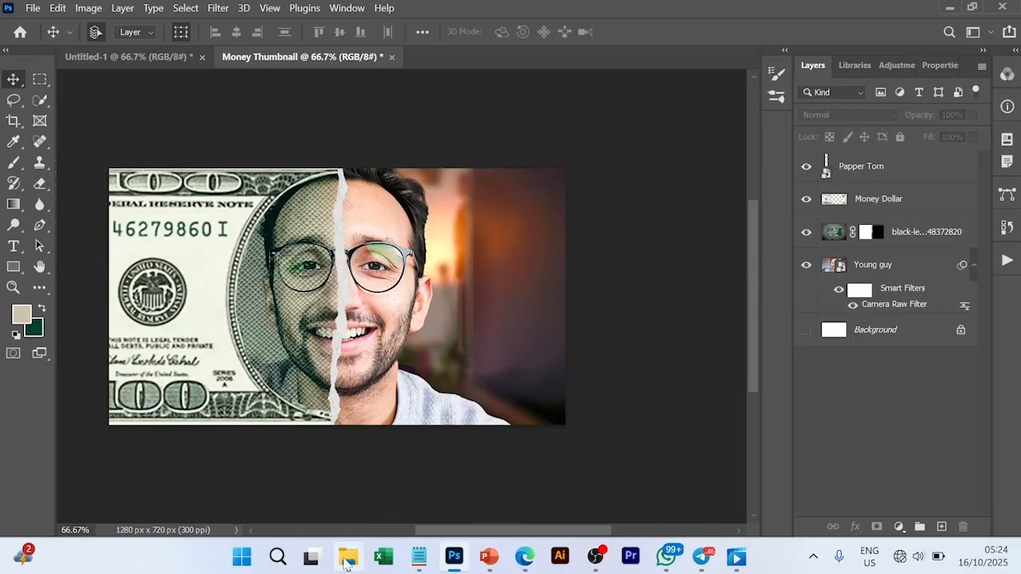
# Place the vingette image at 100% scale over the full canvas as the uppermost layer.
pyautogui.moveTo(347, 560)
pyautogui.click(309, 462)
pyautogui.moveTo(471, 188); pyautogui.dragTo(337, 345)
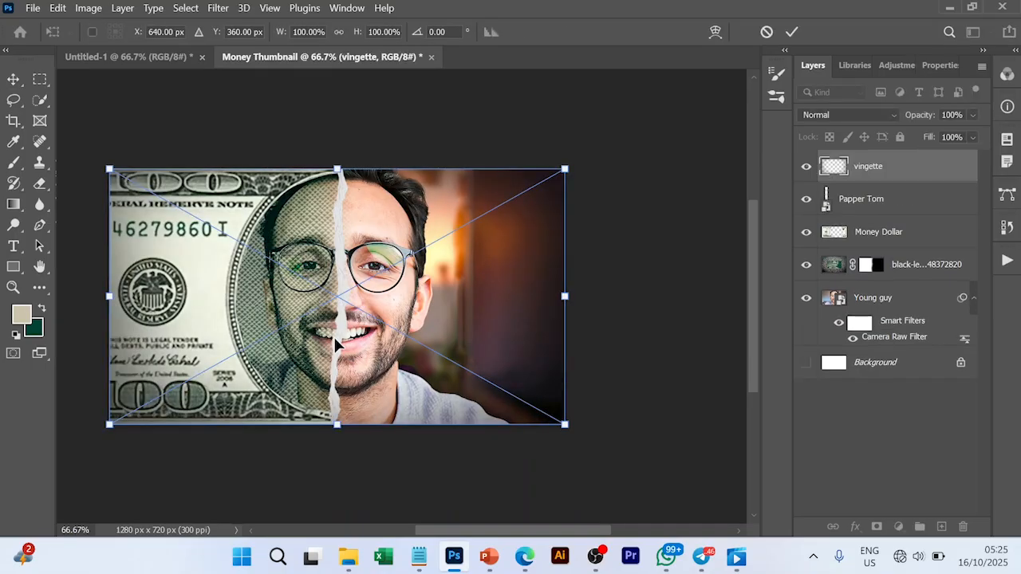
pyautogui.click(792, 35)
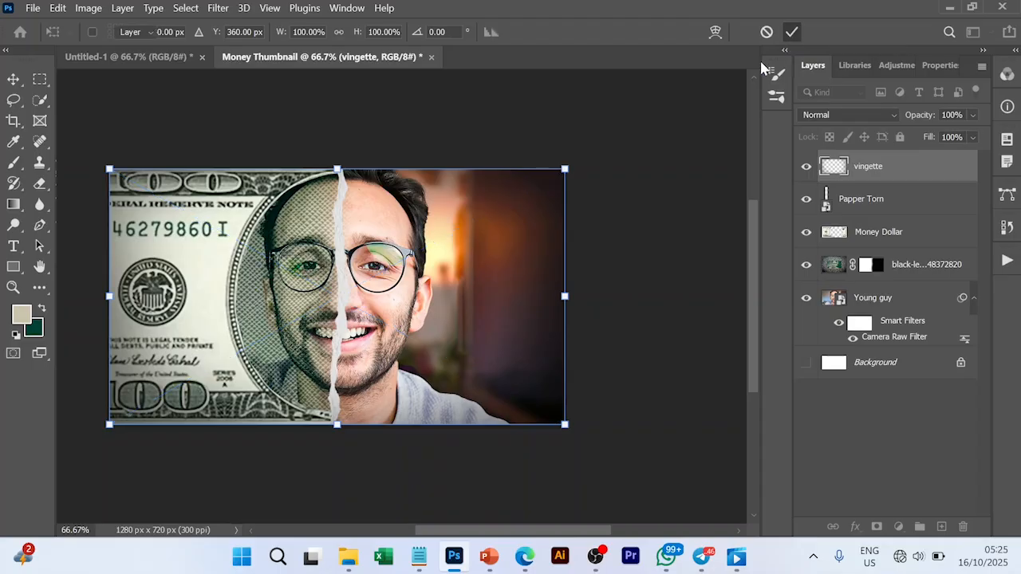
# Give the Papper Torn layer a drop shadow with 75% opacity, 21 px distance and 29 px size.
pyautogui.click(863, 206)
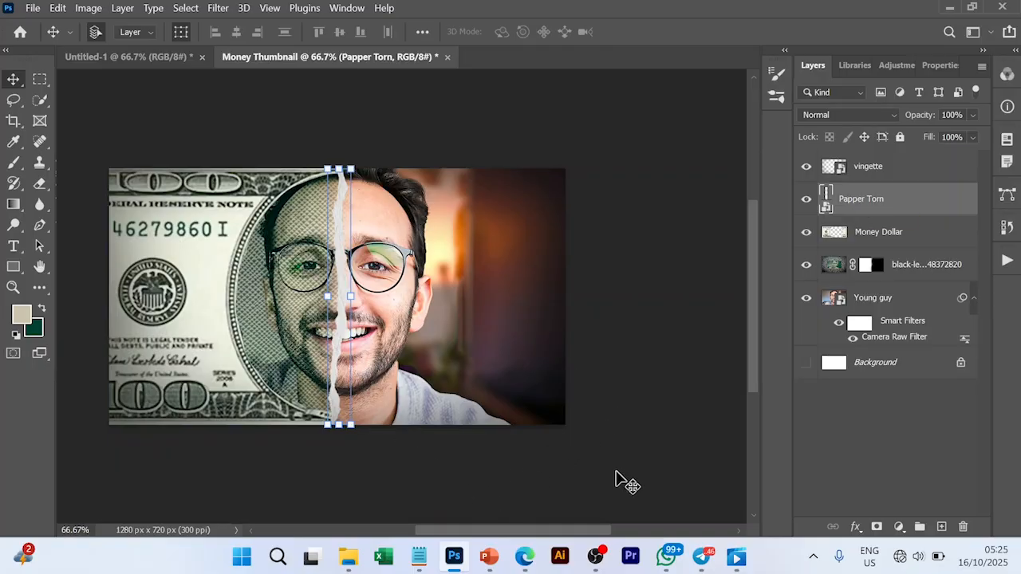
pyautogui.click(854, 528)
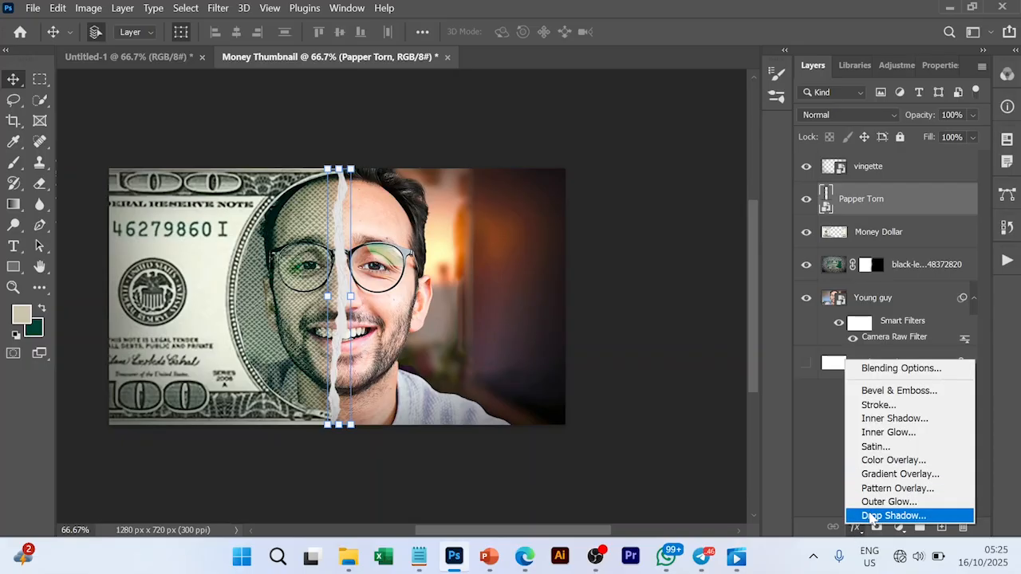
pyautogui.click(871, 517)
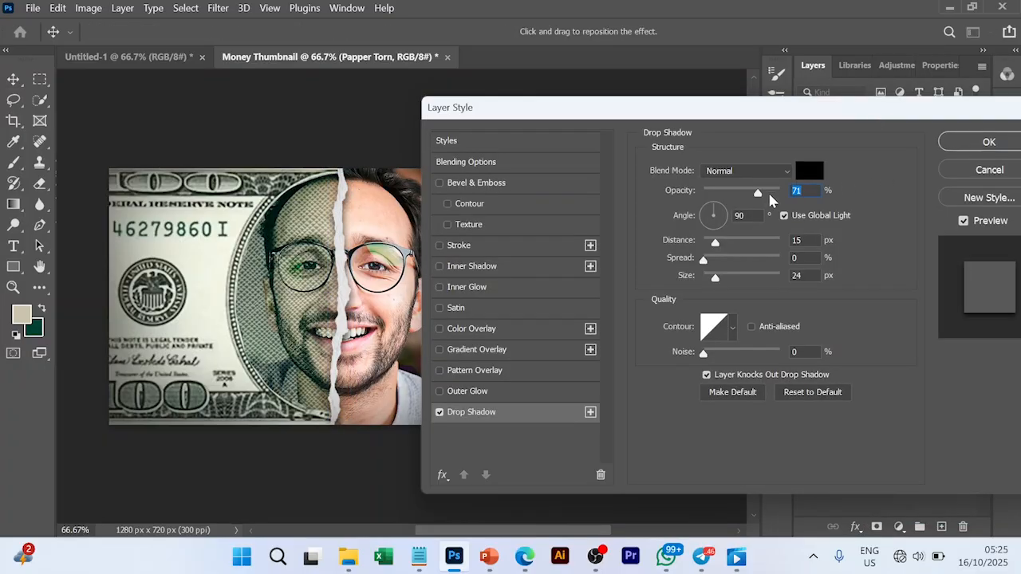
pyautogui.moveTo(756, 194); pyautogui.dragTo(761, 193)
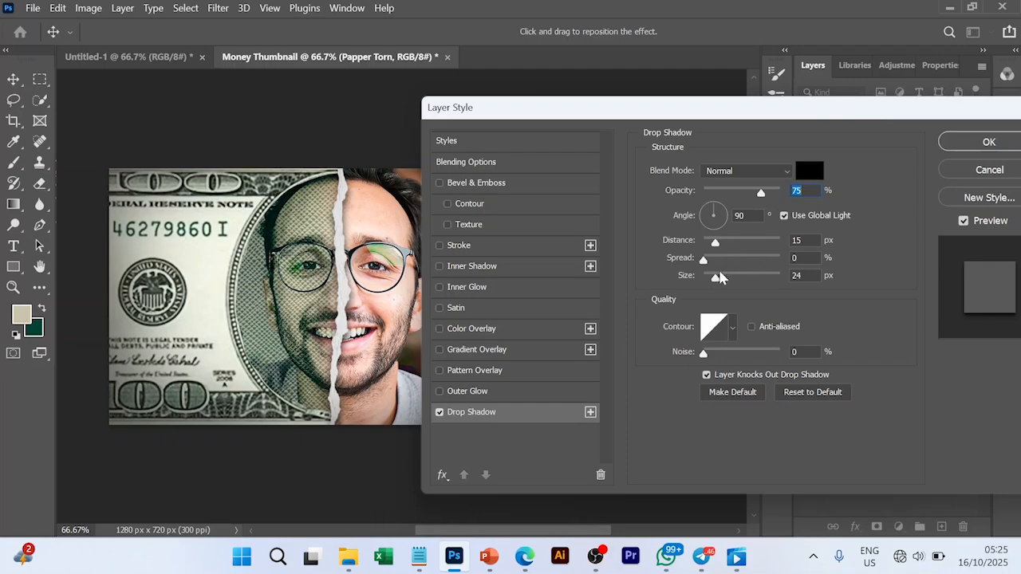
pyautogui.moveTo(717, 281); pyautogui.dragTo(719, 279)
pyautogui.moveTo(719, 246); pyautogui.dragTo(721, 245)
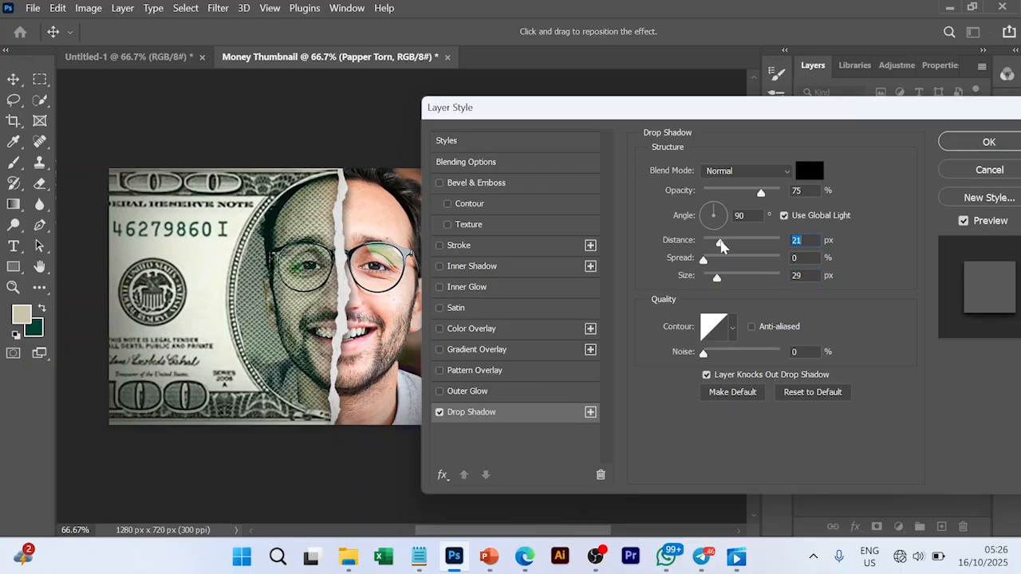
pyautogui.click(984, 138)
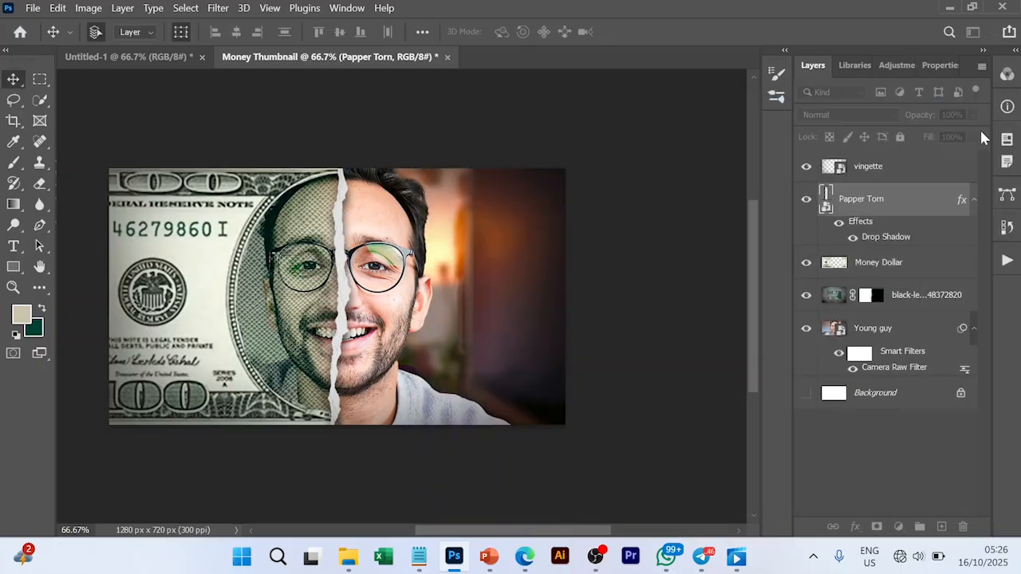
pyautogui.click(718, 197)
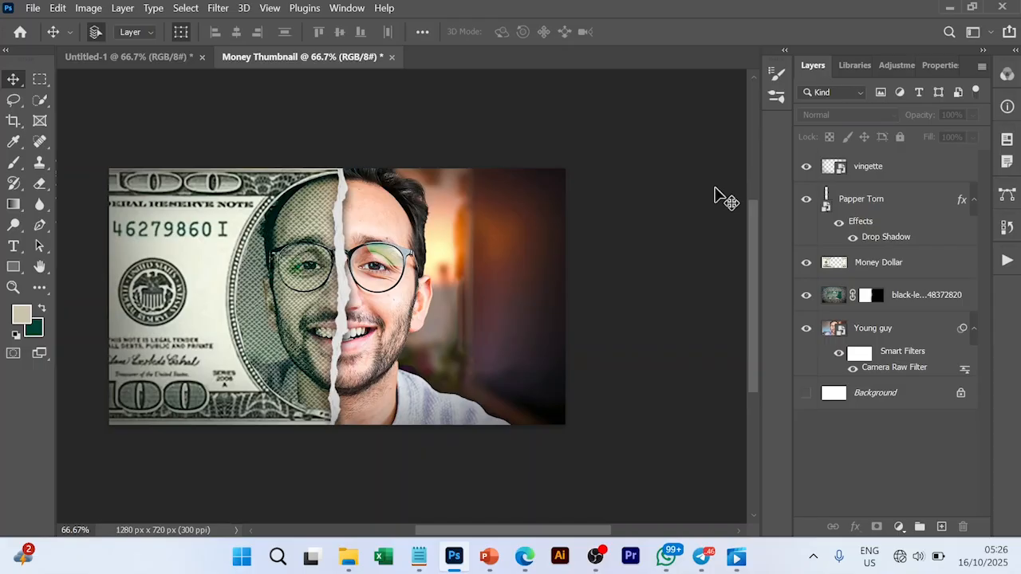
# Stamp all visible layers into a new merged layer above the vingette layer.
pyautogui.click(905, 168)
pyautogui.click(675, 258)
pyautogui.click(842, 170)
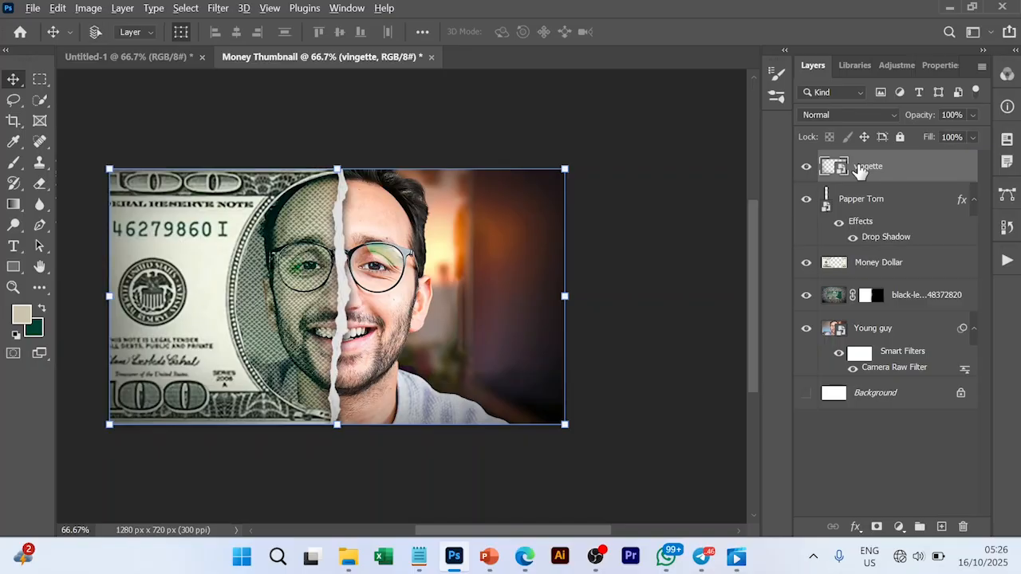
pyautogui.hotkey('ctrl', 'shift', 'alt', 'e')
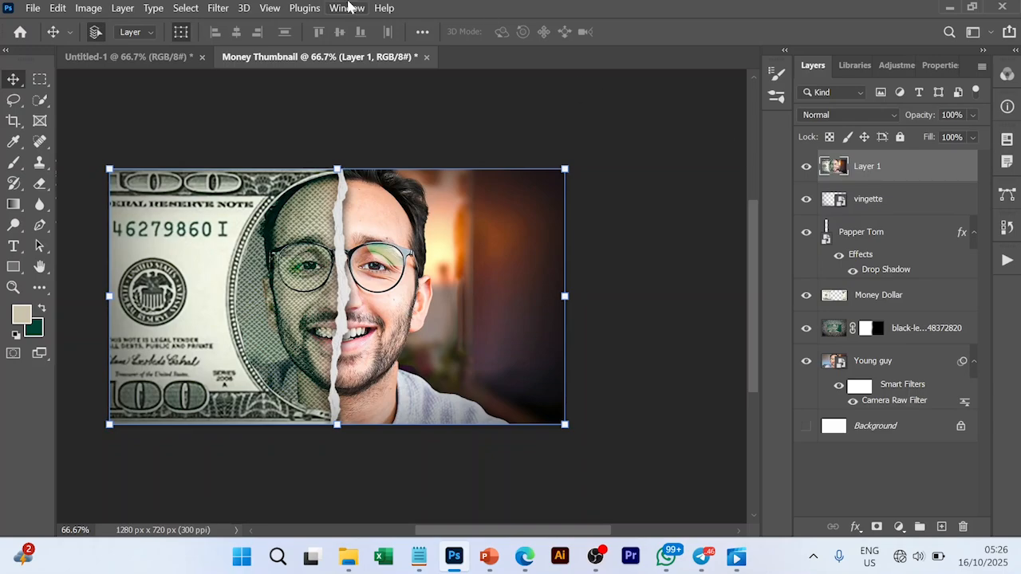
# Adjust the stamped layer's basic tones with the Camera Raw Filter, including Clarity +10 and Vibrance +18.
pyautogui.click(218, 9)
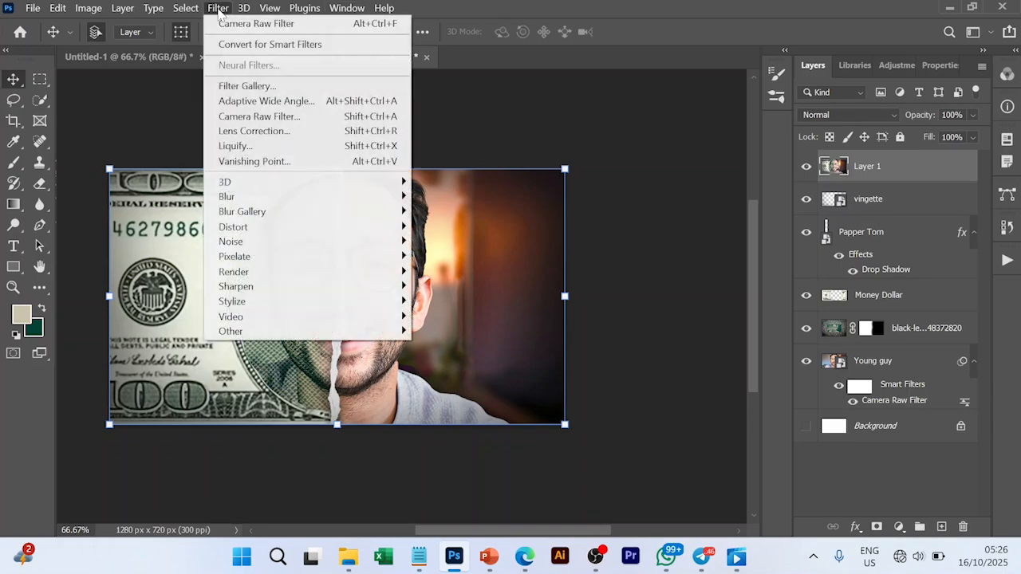
pyautogui.click(269, 115)
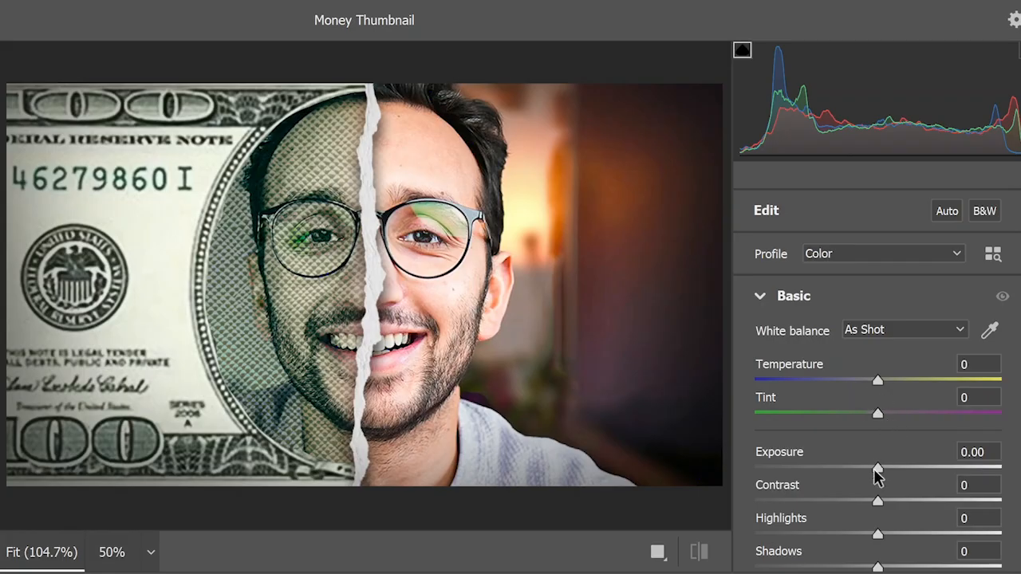
pyautogui.moveTo(877, 476)
pyautogui.mouseDown()
pyautogui.moveTo(855, 481)
pyautogui.moveTo(880, 482)
pyautogui.mouseUp()
pyautogui.scroll(-2, 848, 483)
pyautogui.moveTo(879, 350); pyautogui.dragTo(895, 348)
pyautogui.scroll(-5, 893, 349)
pyautogui.moveTo(877, 450); pyautogui.dragTo(905, 457)
pyautogui.moveTo(877, 362); pyautogui.dragTo(891, 332)
pyautogui.scroll(-4, 832, 371)
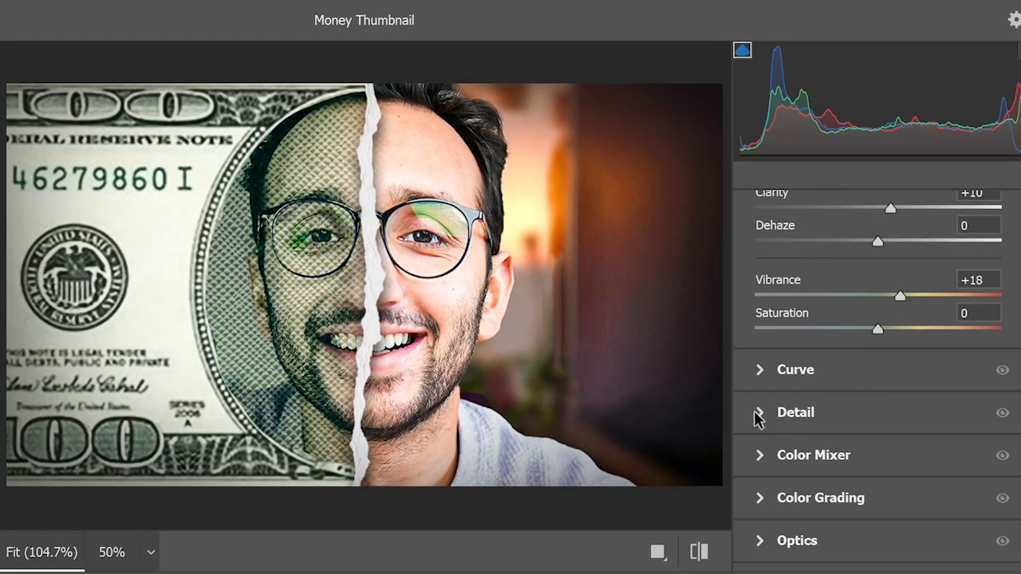
# Set the Camera Raw detail values to Sharpening 22 and Noise Reduction 15.
pyautogui.click(763, 413)
pyautogui.moveTo(754, 346); pyautogui.dragTo(791, 346)
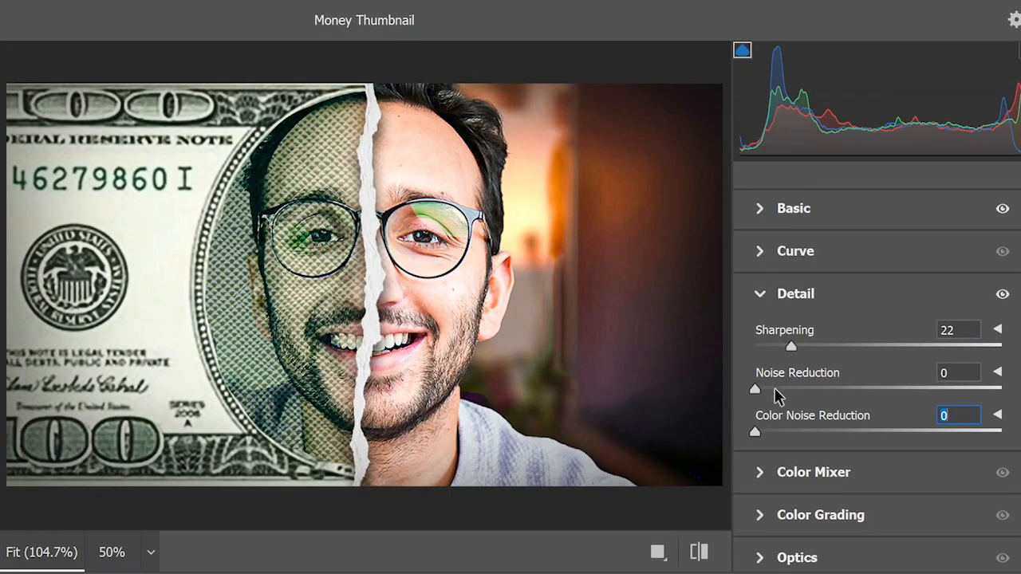
pyautogui.moveTo(756, 390); pyautogui.dragTo(788, 392)
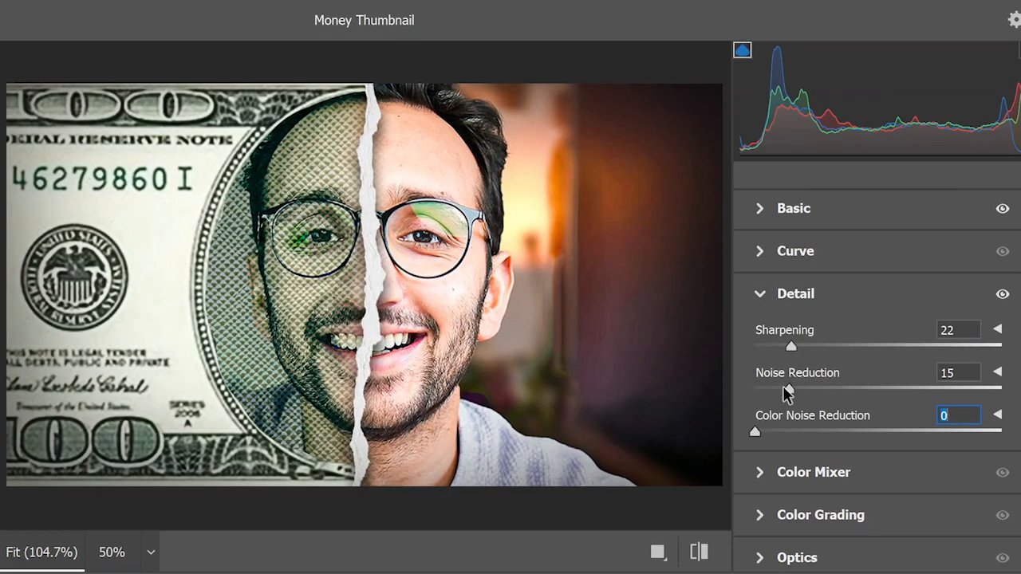
pyautogui.click(764, 306)
# Set Vignetting to -35 in the Camera Raw effects and apply the filter.
pyautogui.click(761, 509)
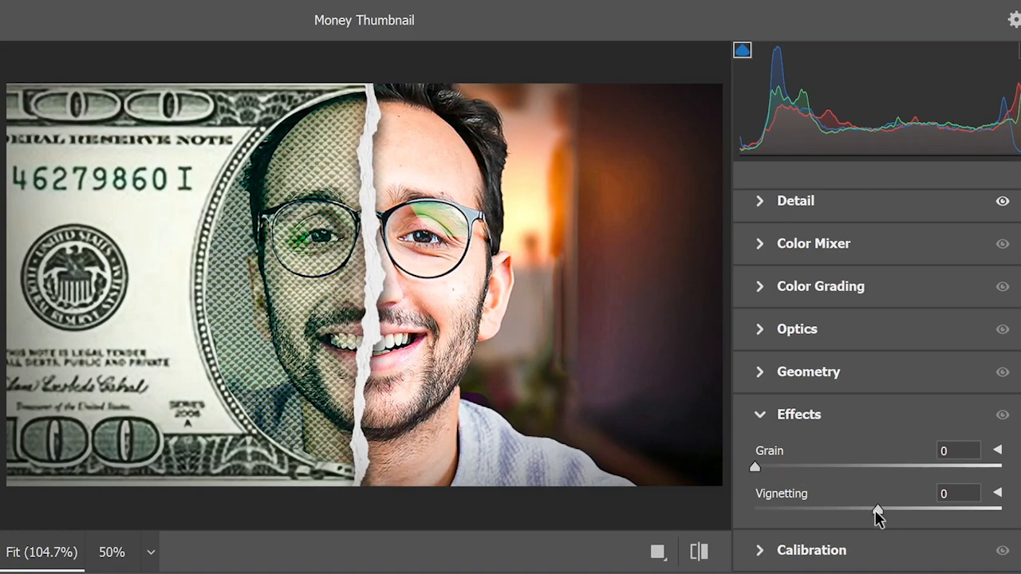
pyautogui.moveTo(876, 511); pyautogui.dragTo(832, 516)
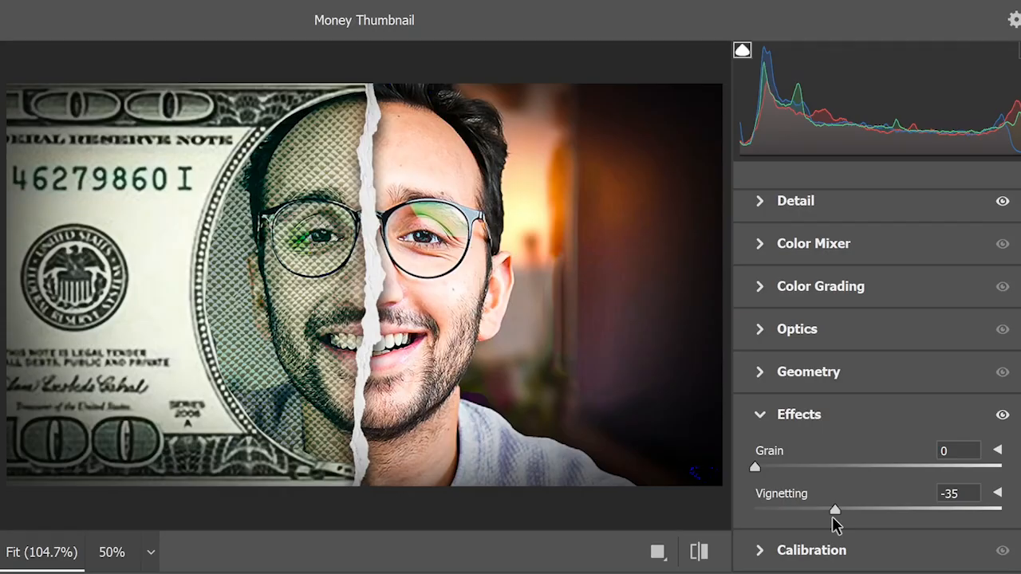
pyautogui.press('Return')
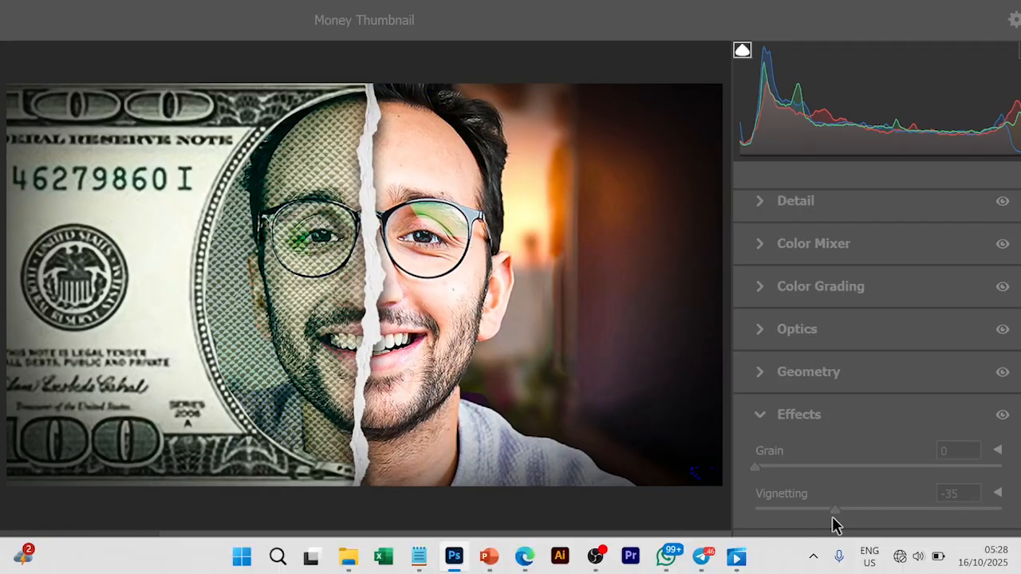